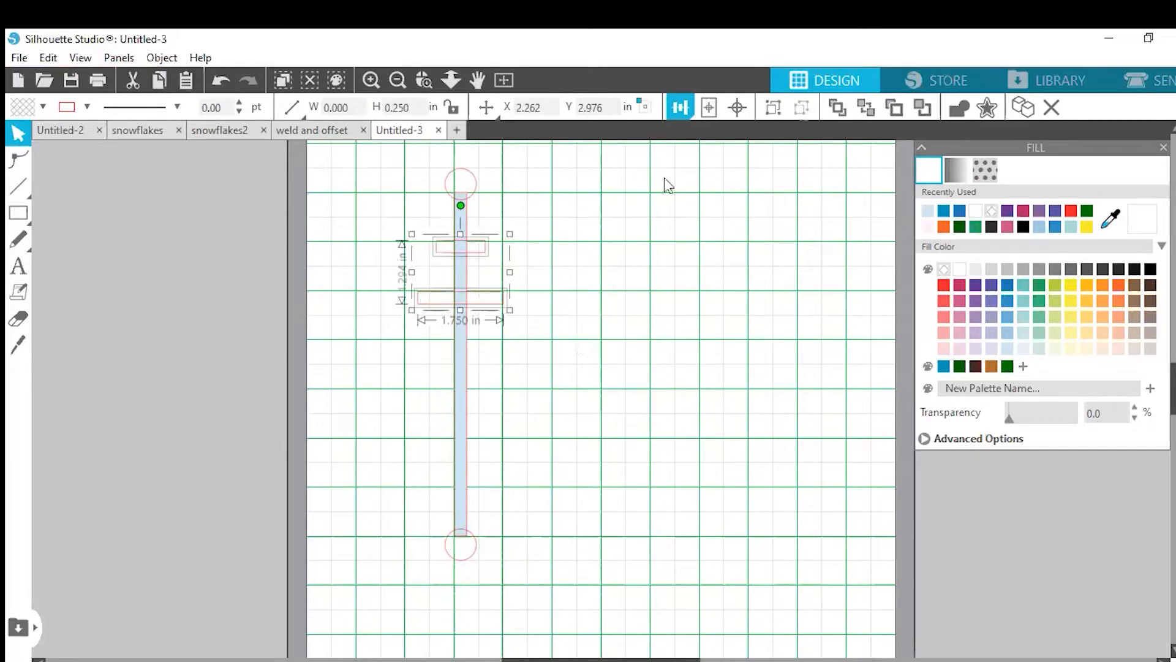
# Group the two horizontal crossbars and place a light-blue duplicate of the group beside the vertical stem
pyautogui.click(775, 107)
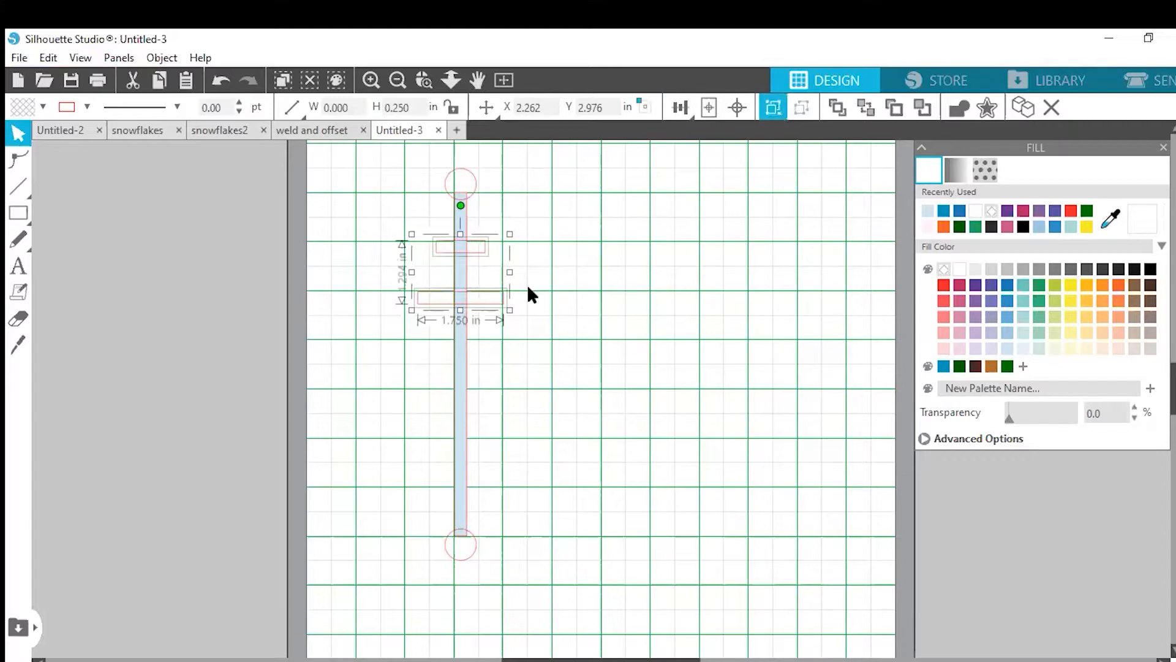
pyautogui.hotkey('ctrl', 'g')
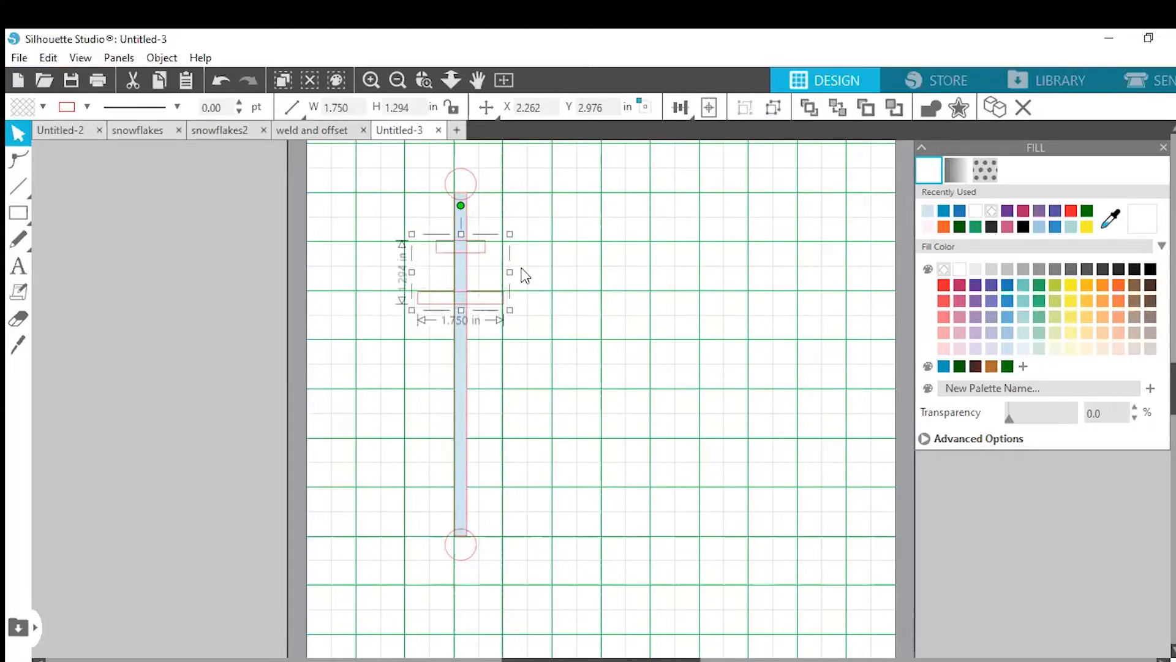
pyautogui.moveTo(518, 301); pyautogui.dragTo(575, 306)
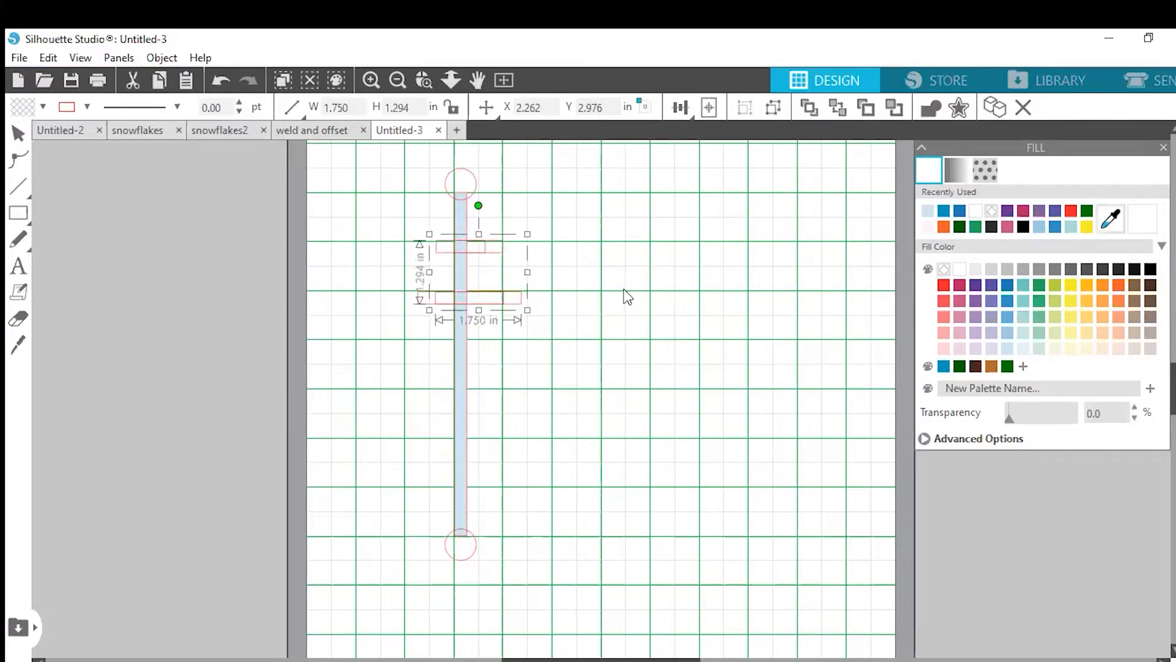
pyautogui.moveTo(653, 283); pyautogui.dragTo(649, 285)
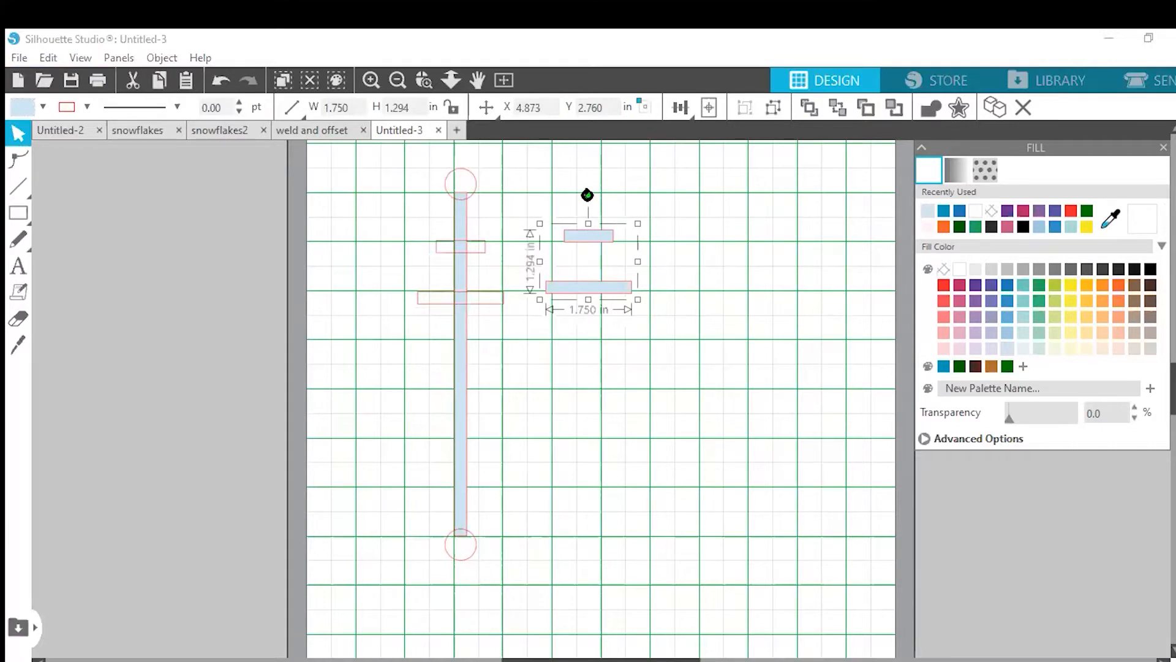
pyautogui.moveTo(634, 342); pyautogui.dragTo(540, 308)
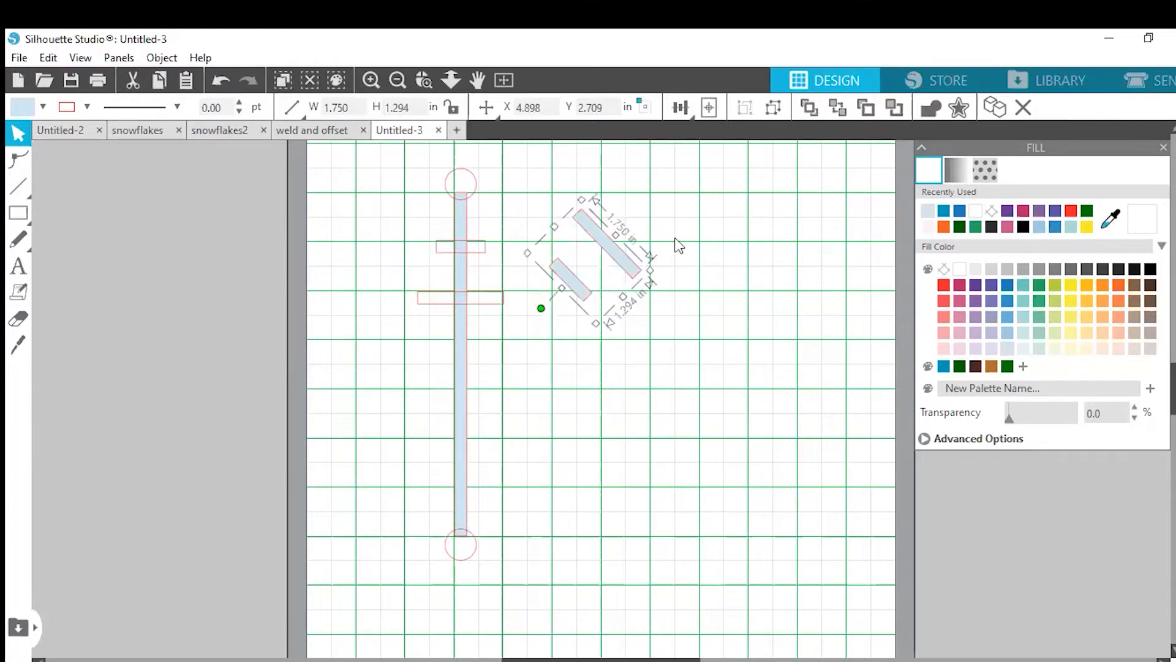
pyautogui.click(222, 82)
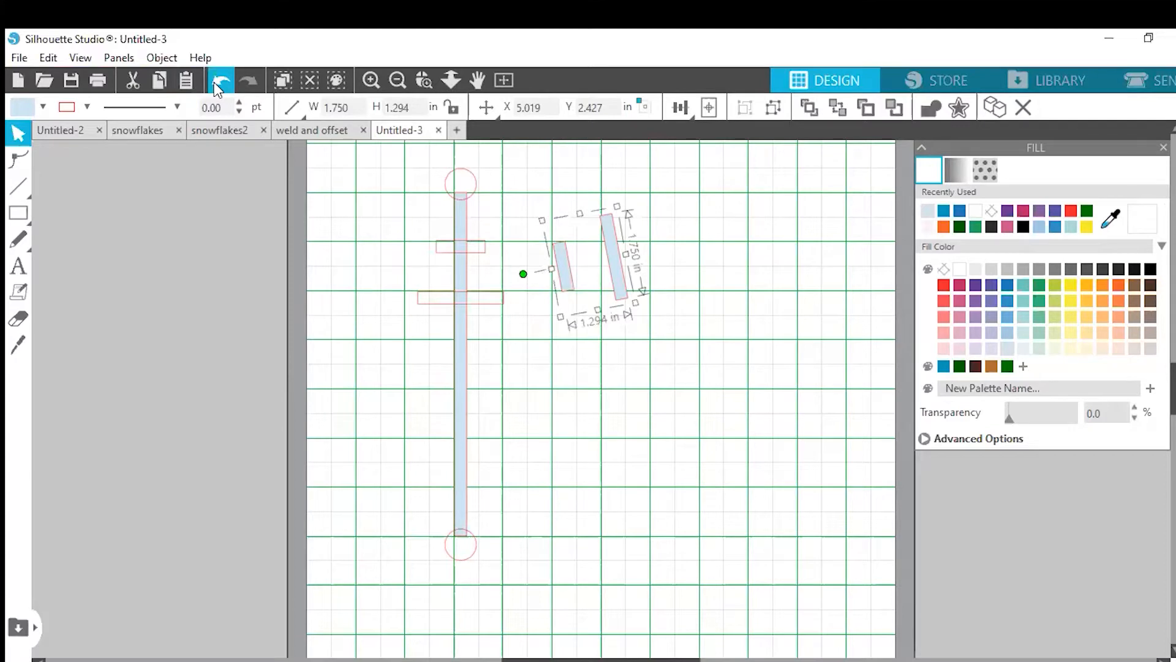
pyautogui.click(215, 82)
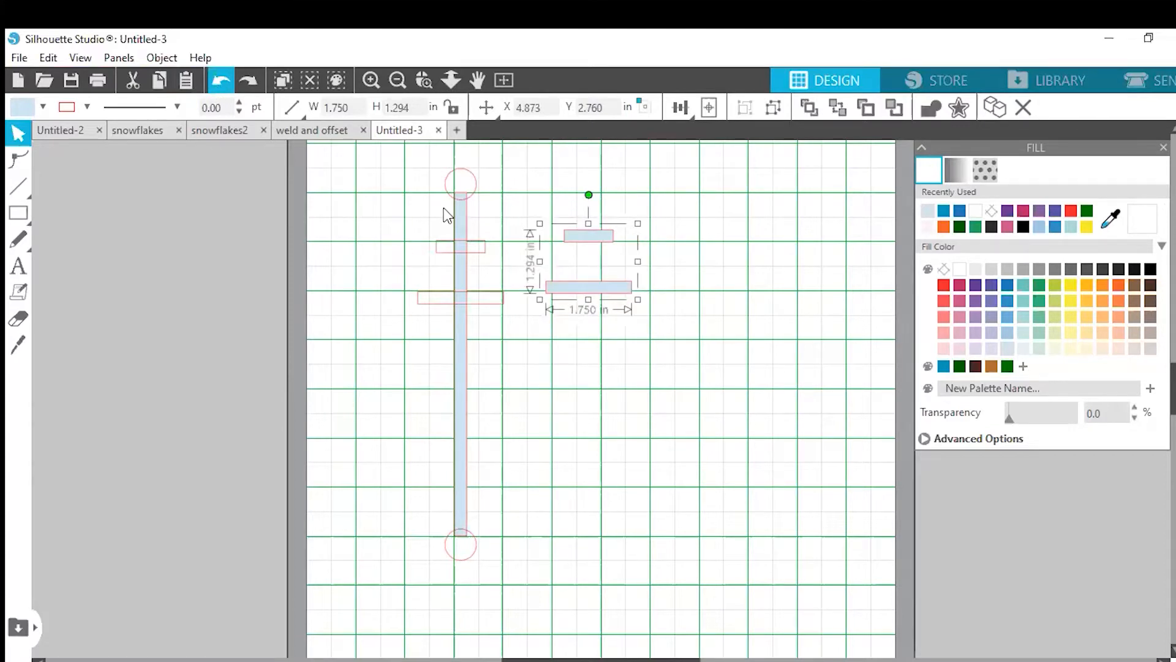
# Rotate the duplicated crossbar pair to 180° and move it onto the lower part of the stem, mirroring the upper pair
pyautogui.click(250, 80)
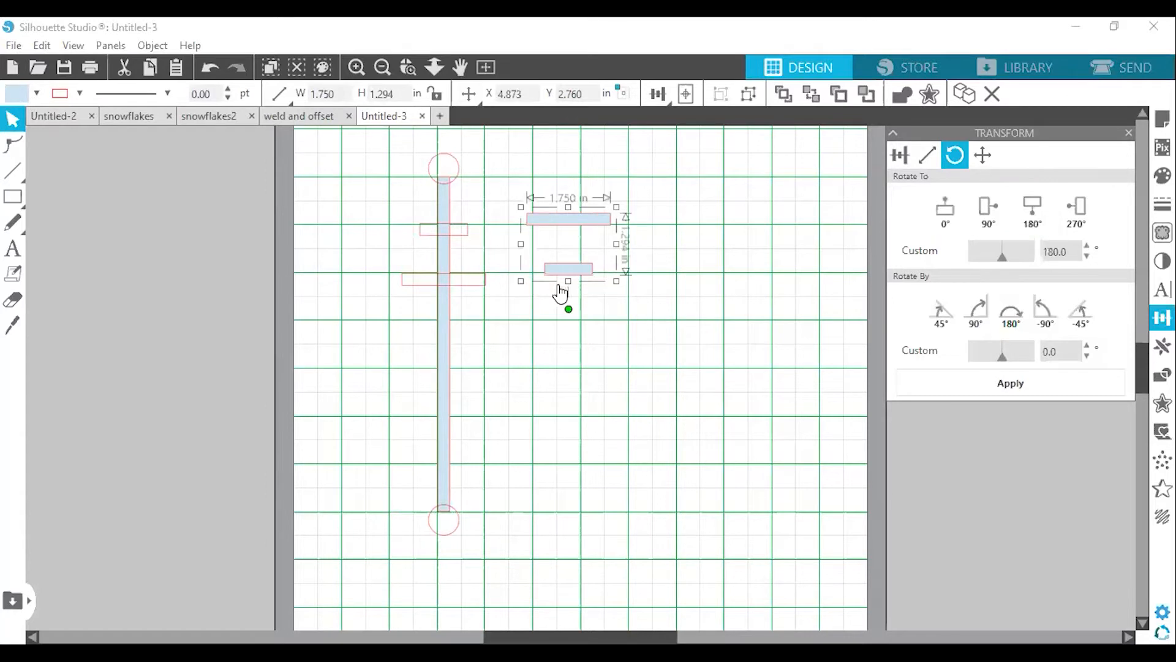
pyautogui.moveTo(562, 327); pyautogui.dragTo(534, 415)
pyautogui.moveTo(465, 442); pyautogui.dragTo(451, 467)
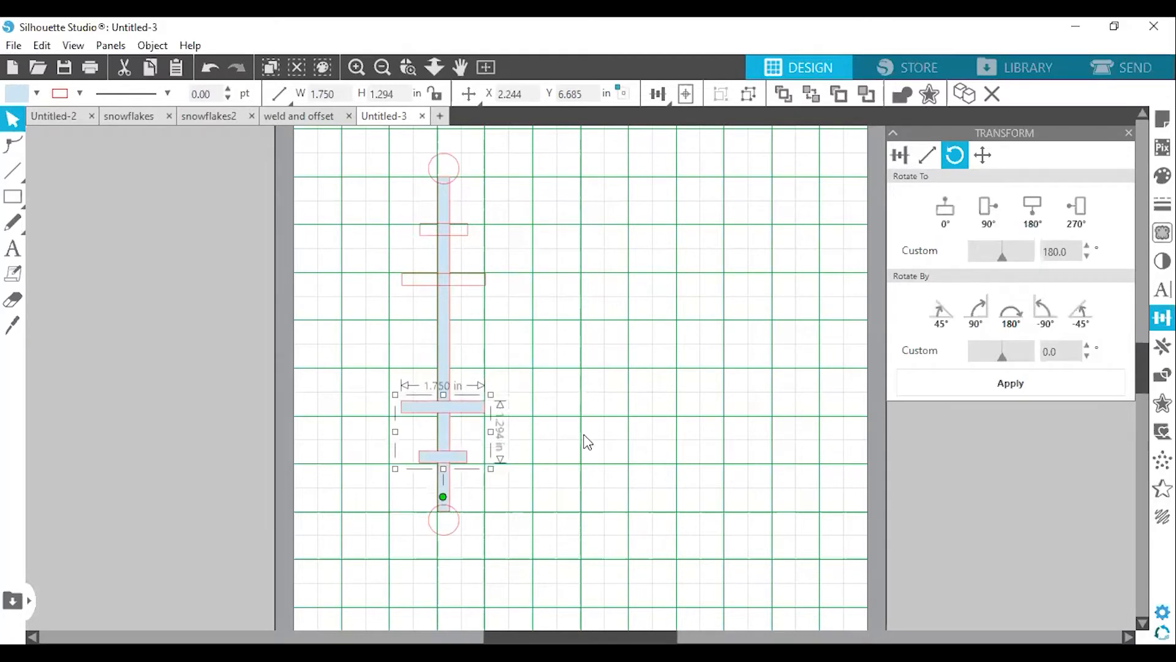
pyautogui.click(476, 515)
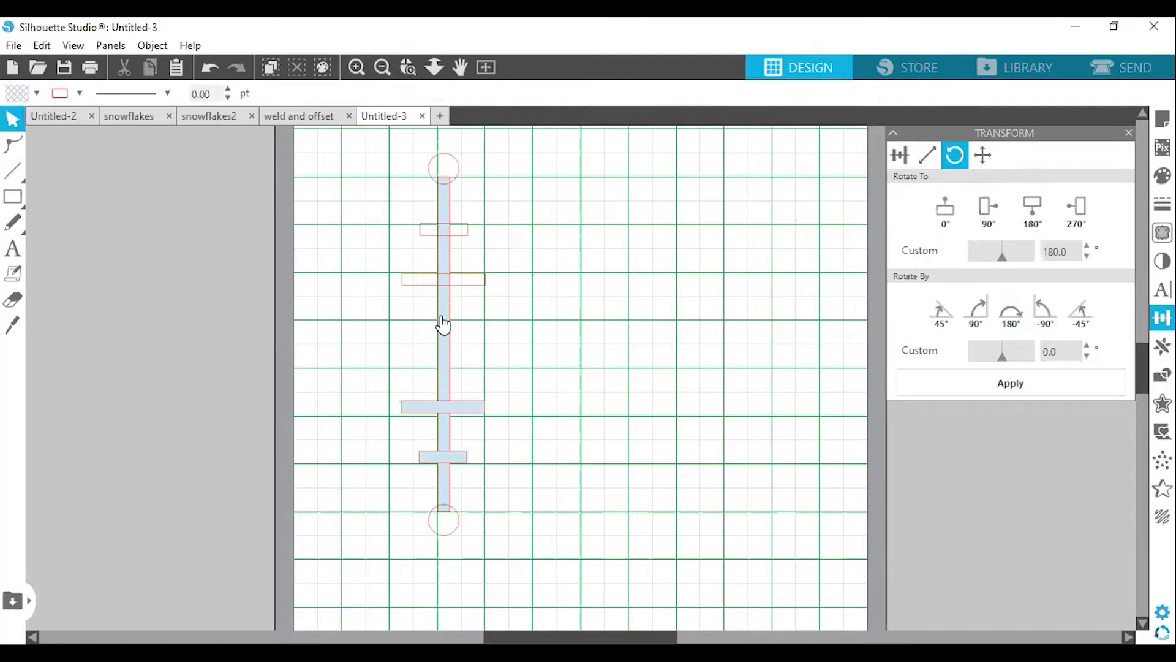
# Align the stem, both circles and both crossbar pairs on their common vertical centre line
pyautogui.click(371, 160)
pyautogui.moveTo(456, 251); pyautogui.dragTo(508, 546)
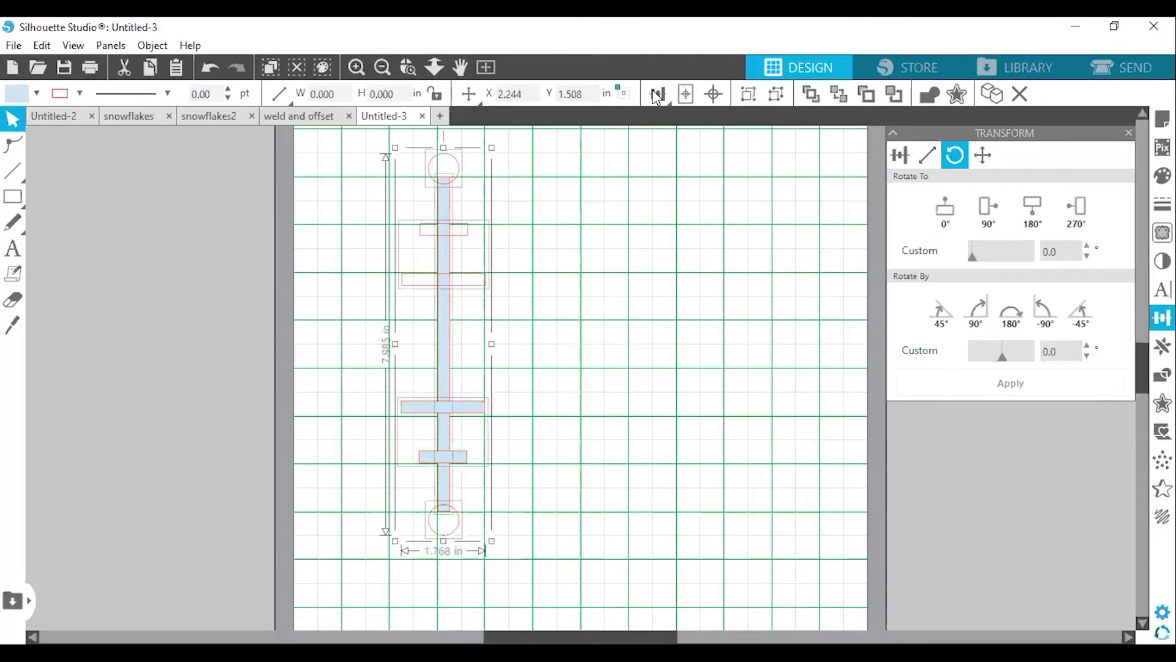
pyautogui.click(654, 93)
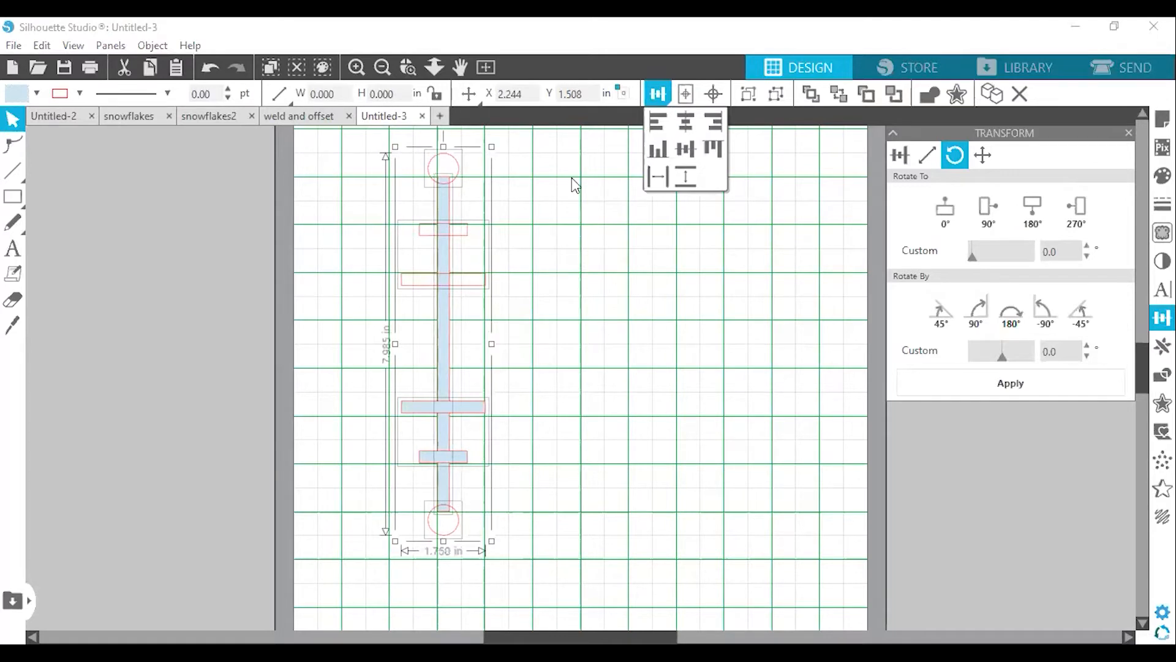
pyautogui.click(500, 210)
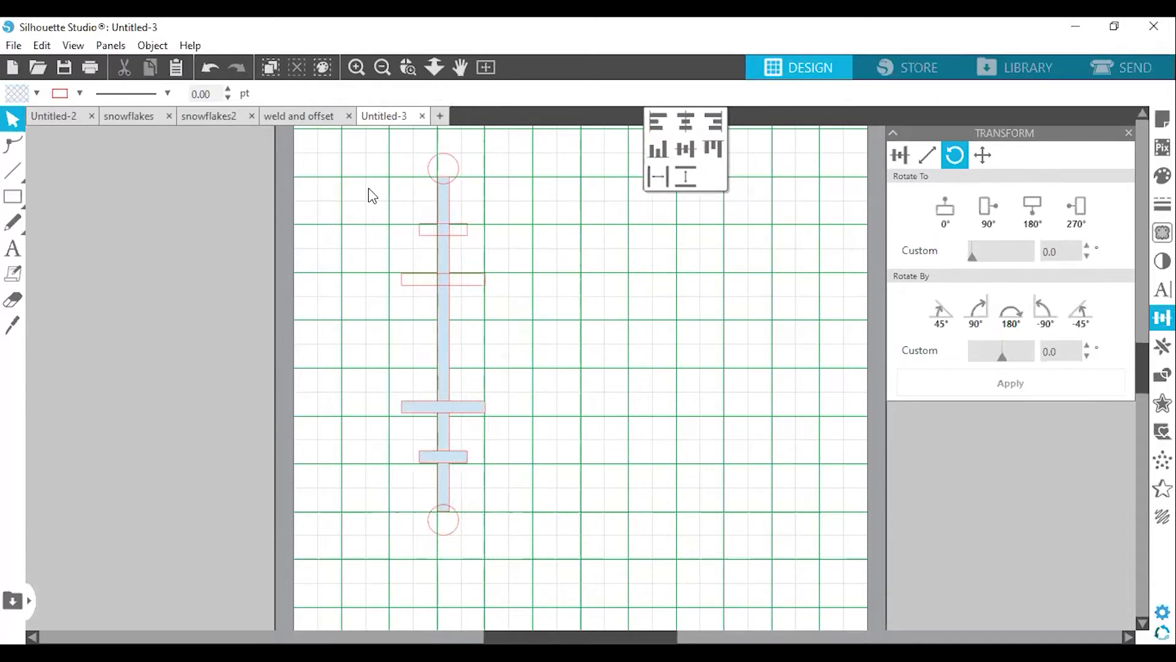
# Group the stem, the two end circles and both crossbar pairs into one object
pyautogui.moveTo(390, 147); pyautogui.dragTo(541, 477)
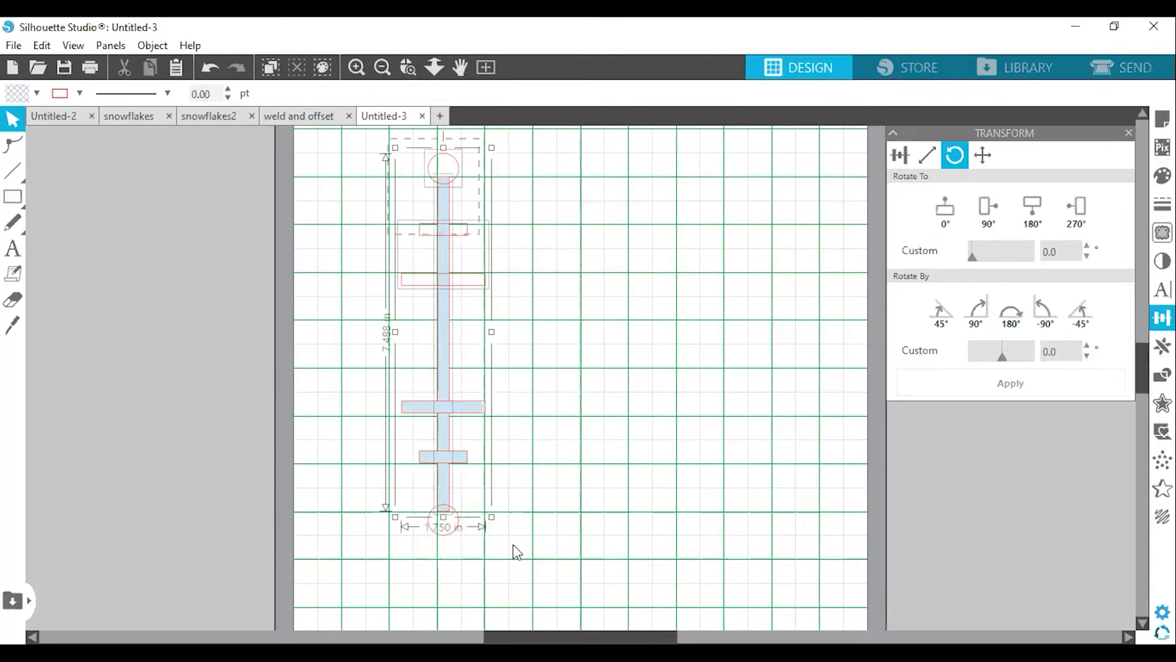
pyautogui.moveTo(512, 544); pyautogui.dragTo(513, 551)
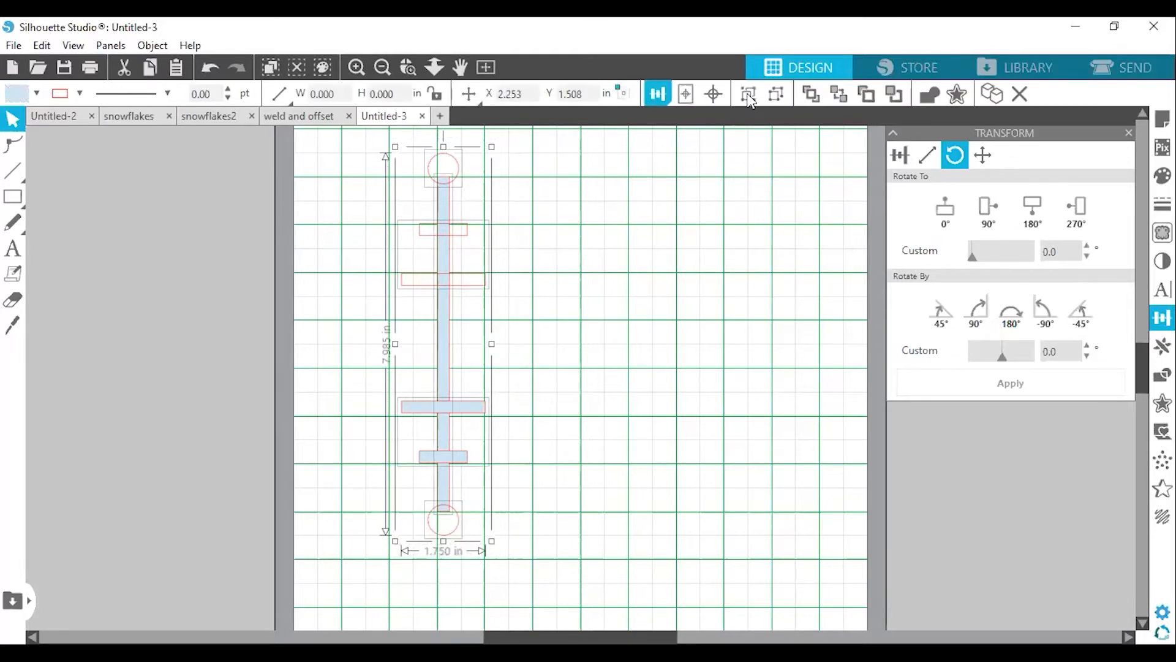
pyautogui.click(749, 93)
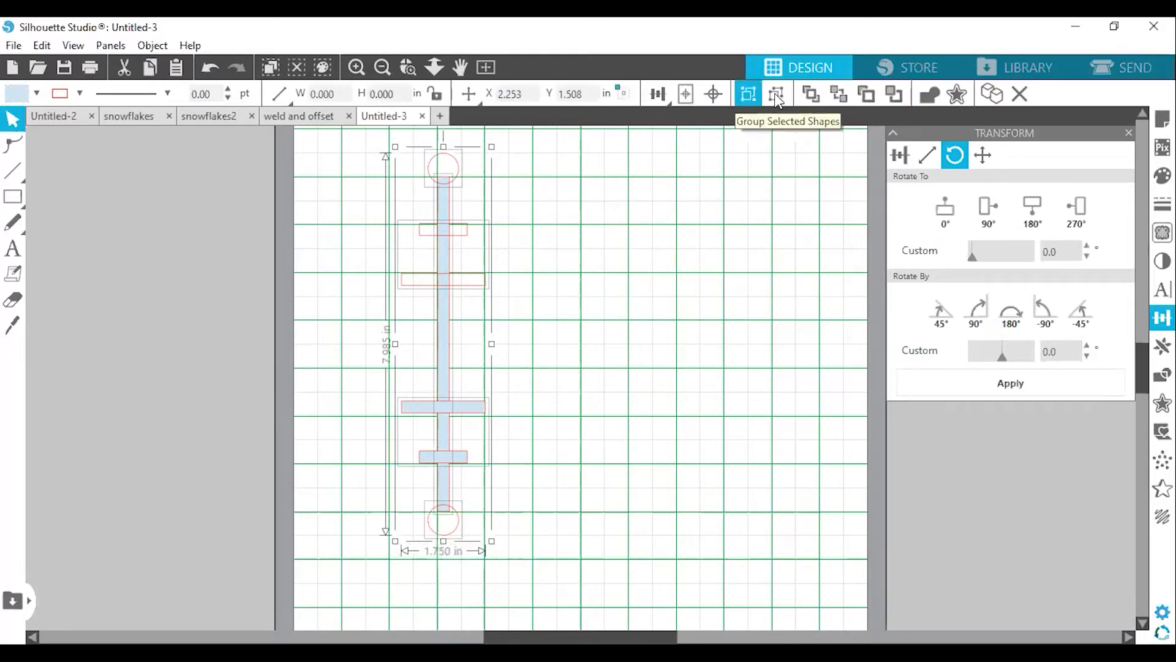
pyautogui.rightClick(463, 273)
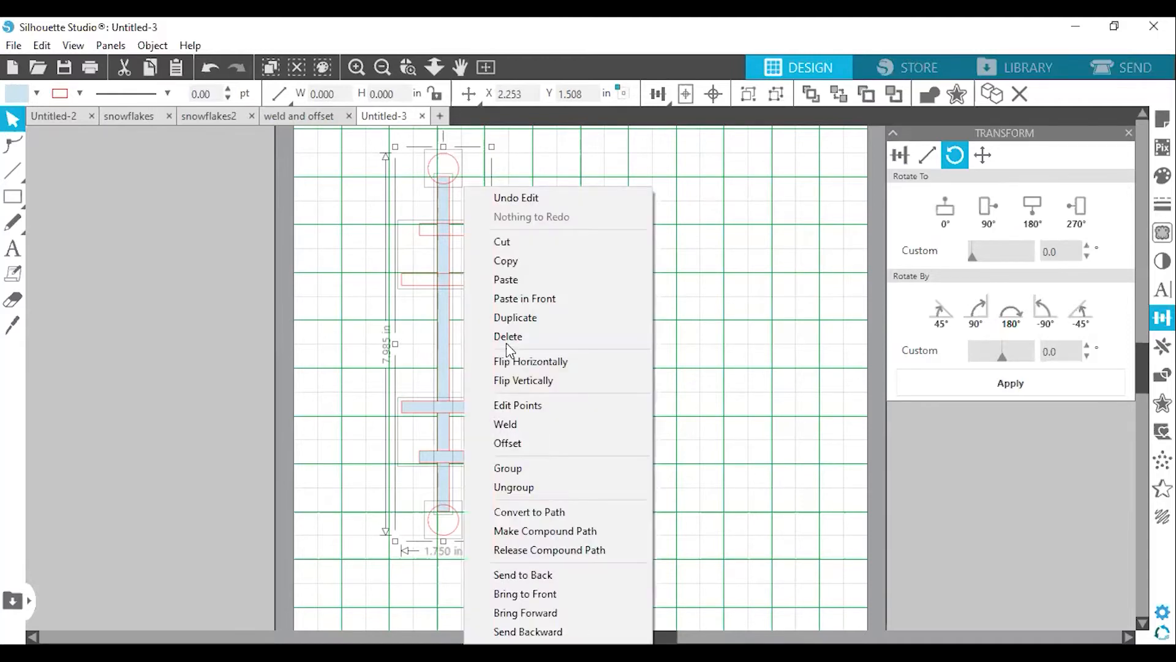
pyautogui.click(523, 468)
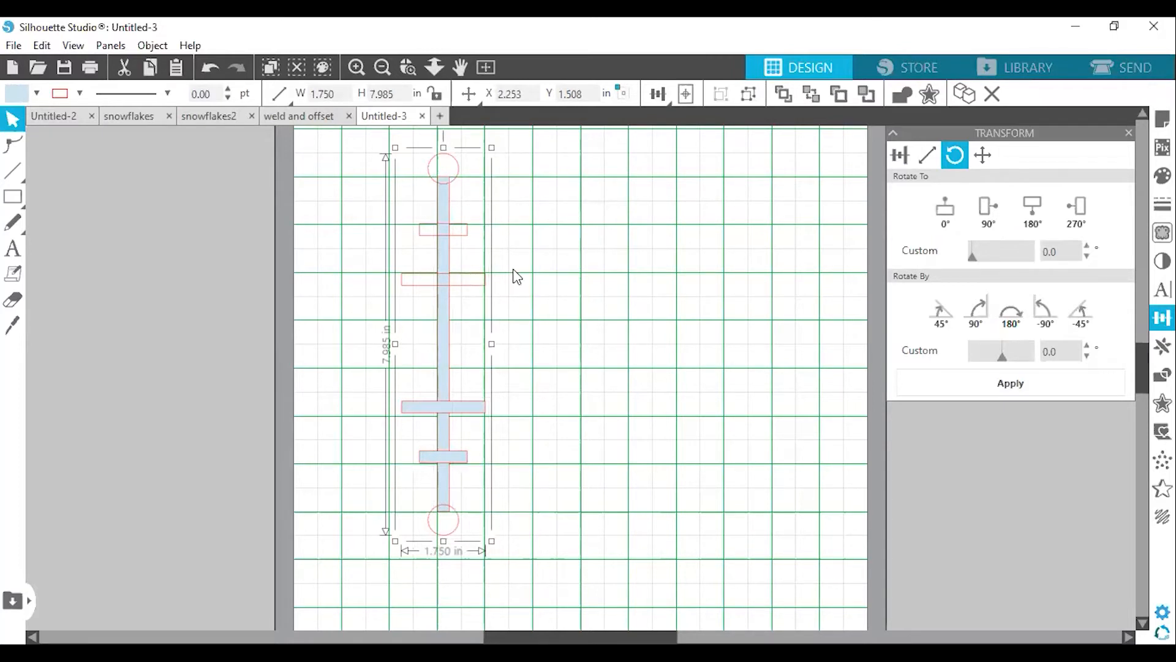
# Duplicate the grouped snowflake arm and move the spare copy off the page to its left
pyautogui.press('i')
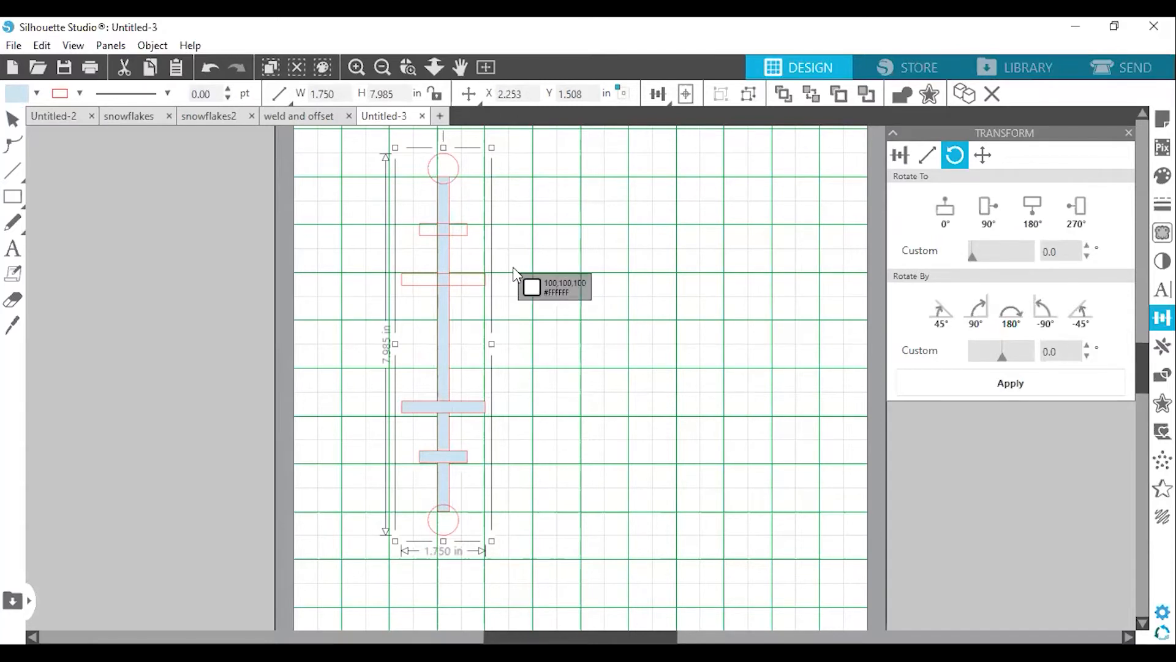
pyautogui.press('Escape')
pyautogui.press('i')
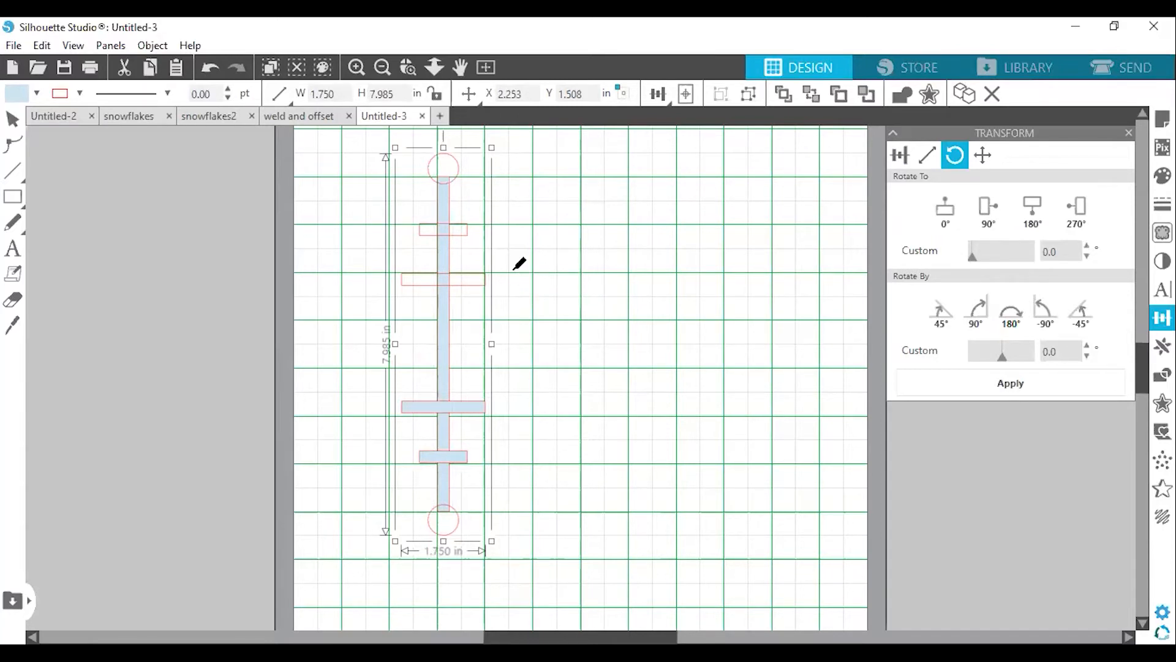
pyautogui.hotkey('ctrl', 'd')
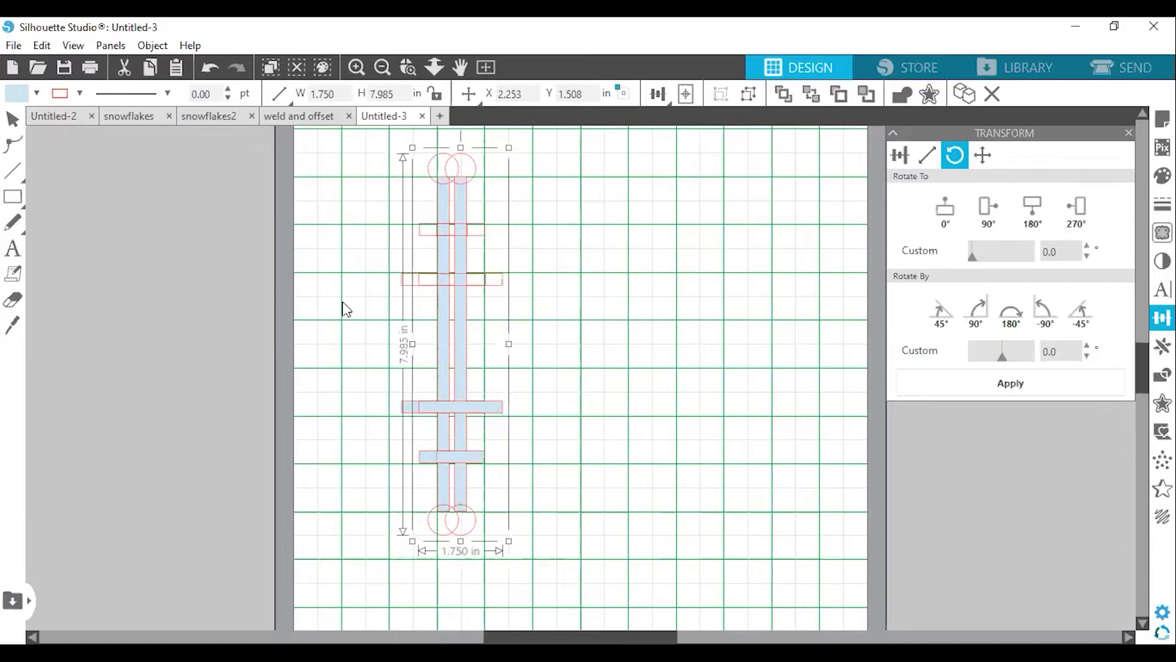
pyautogui.moveTo(345, 308); pyautogui.dragTo(194, 288)
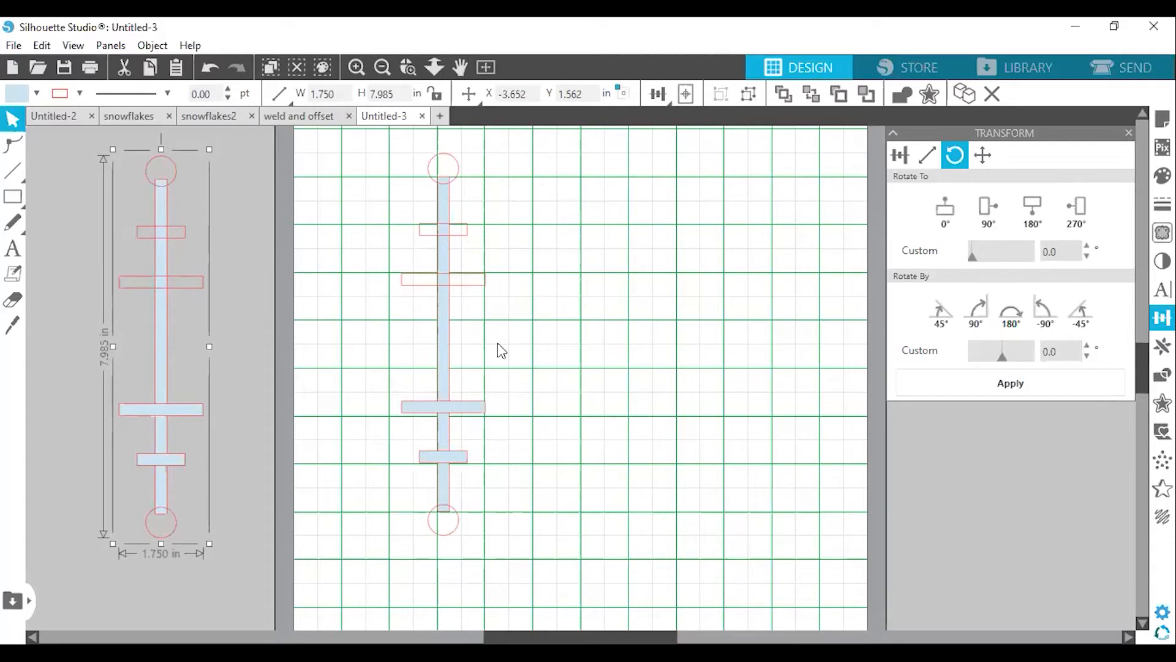
# Weld the grouped snowflake arm on the page into a single shape
pyautogui.click(467, 282)
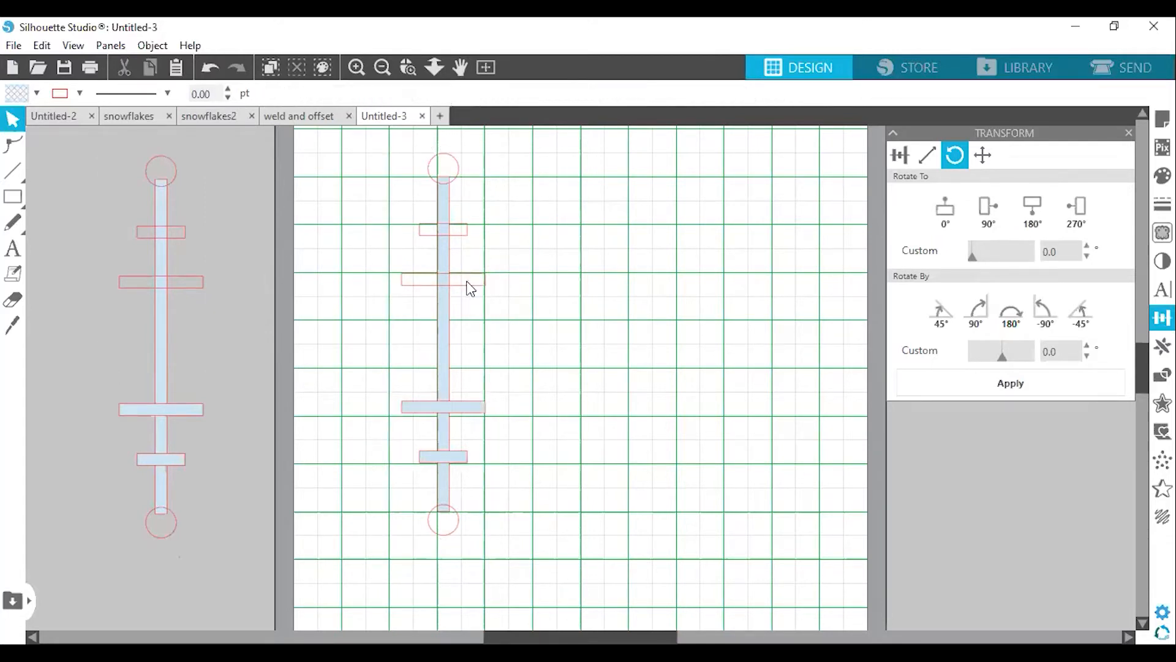
pyautogui.click(426, 272)
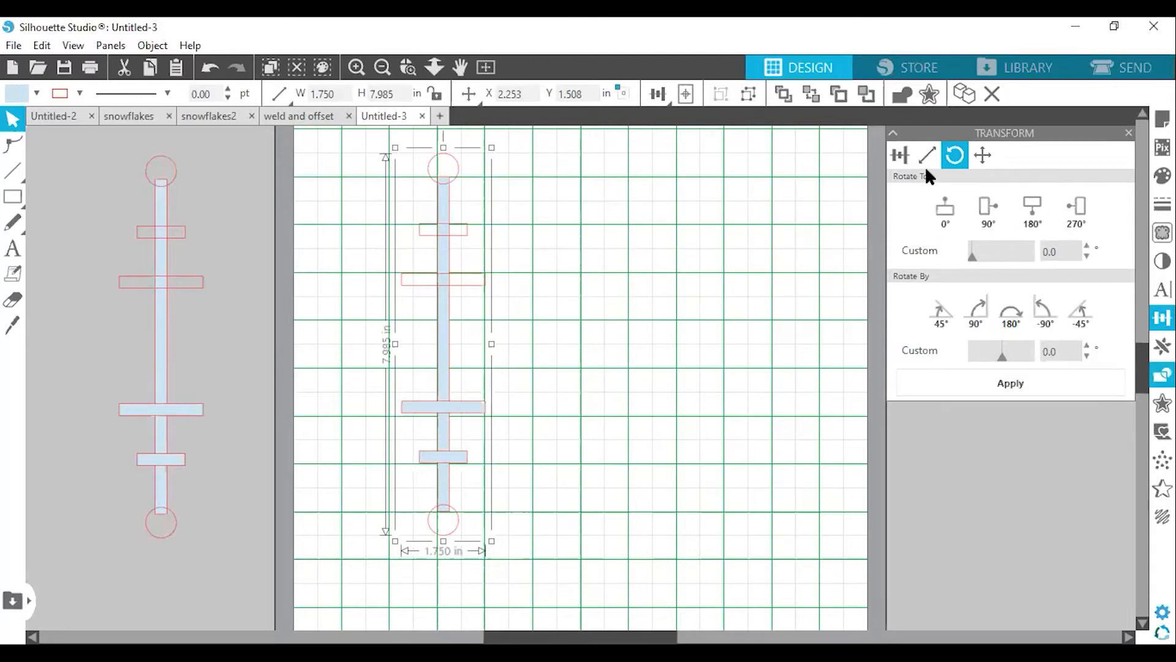
pyautogui.click(903, 96)
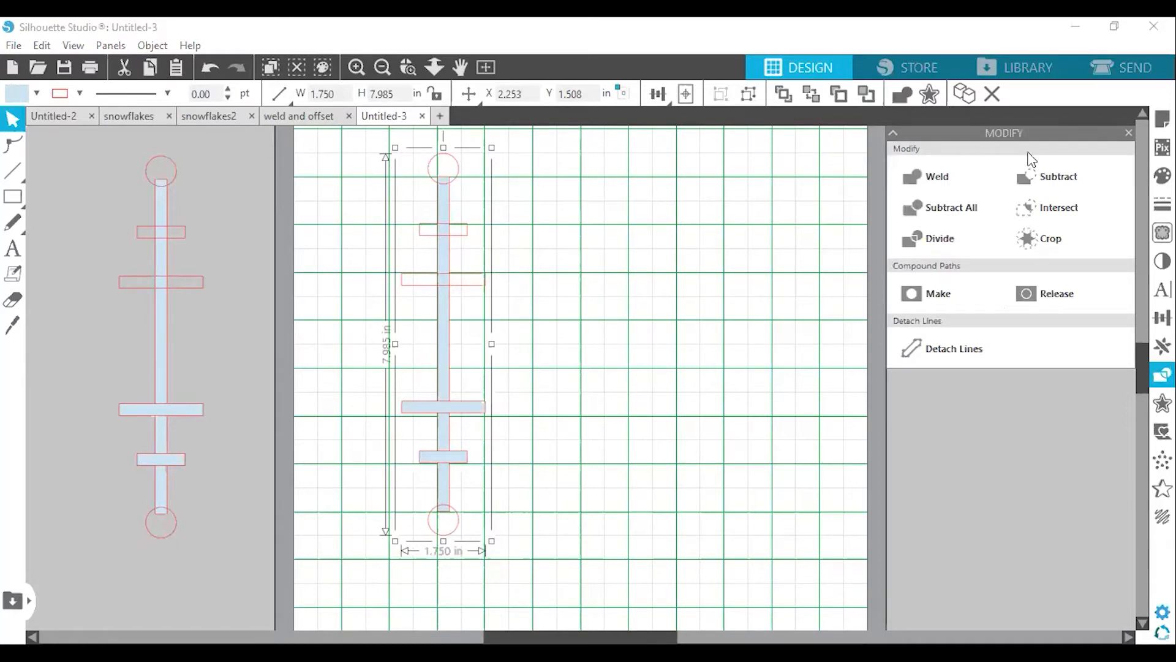
pyautogui.click(902, 93)
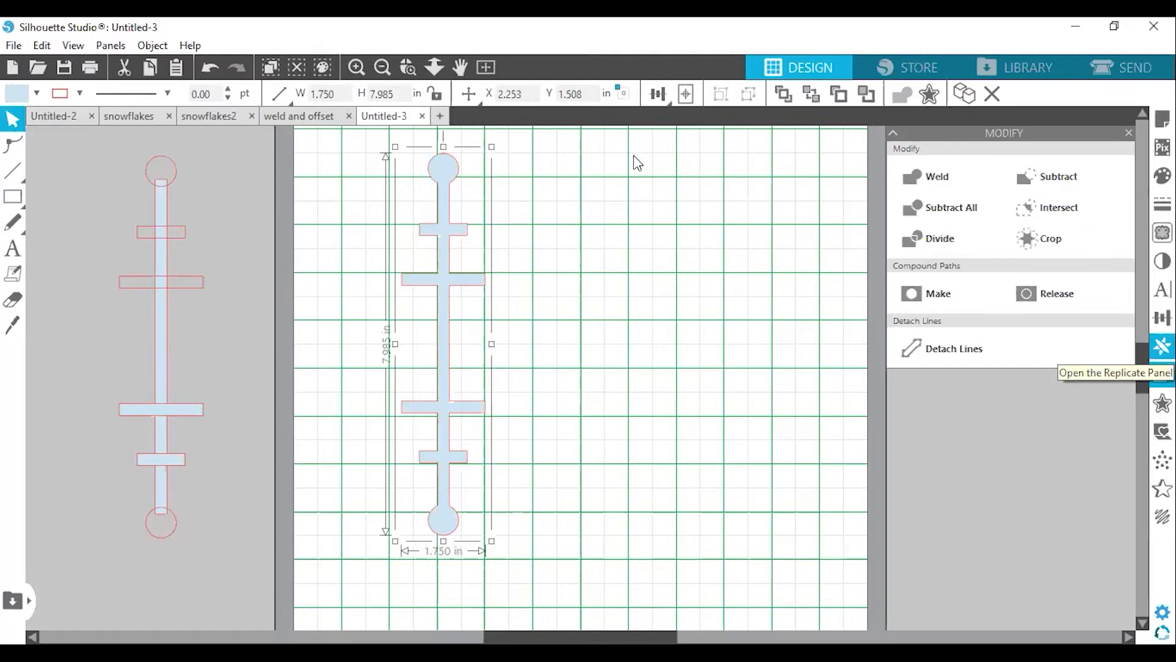
# Replicate the welded arm with two rotated copies about its centre to form a six-pointed snowflake
pyautogui.click(1162, 346)
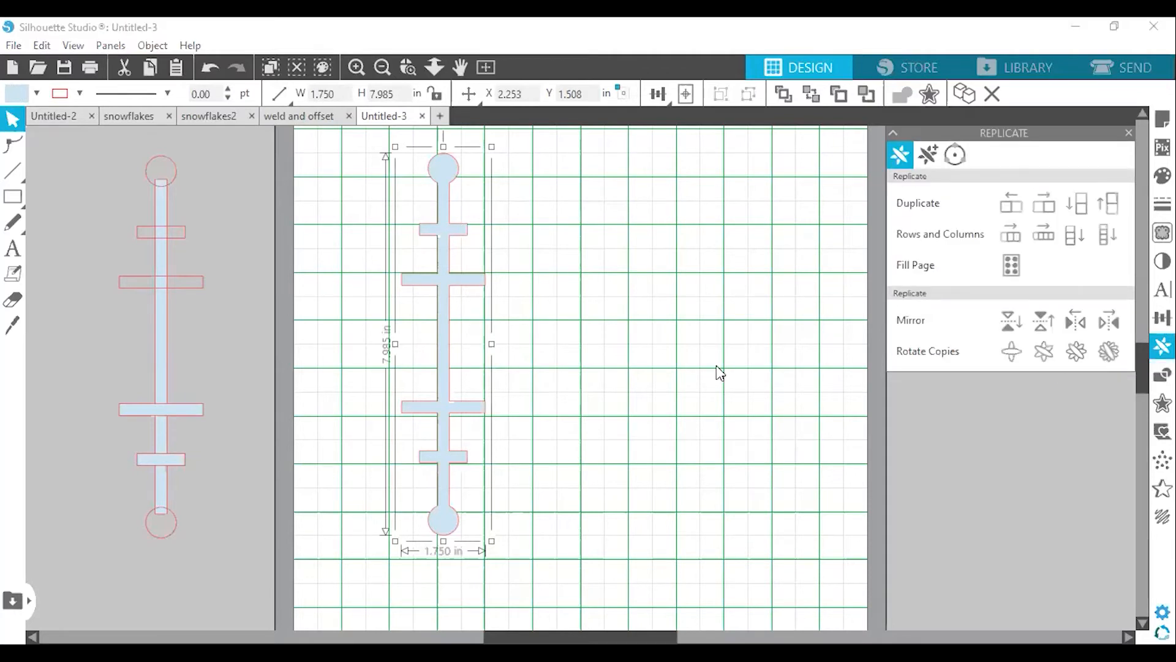
pyautogui.click(1044, 353)
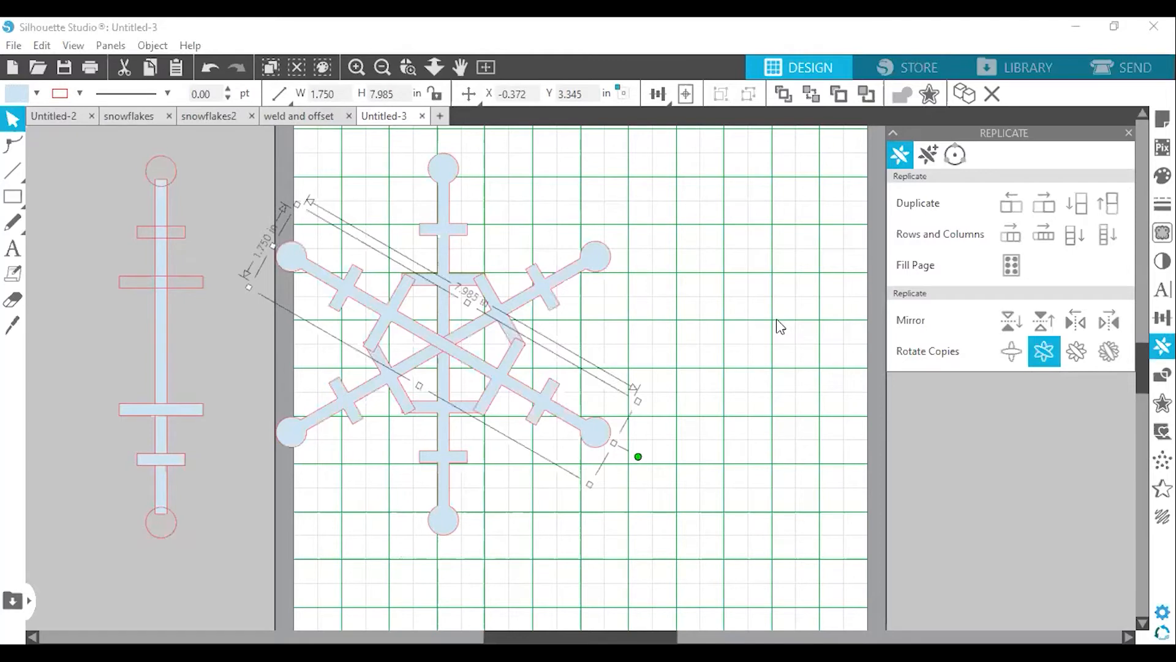
pyautogui.click(559, 304)
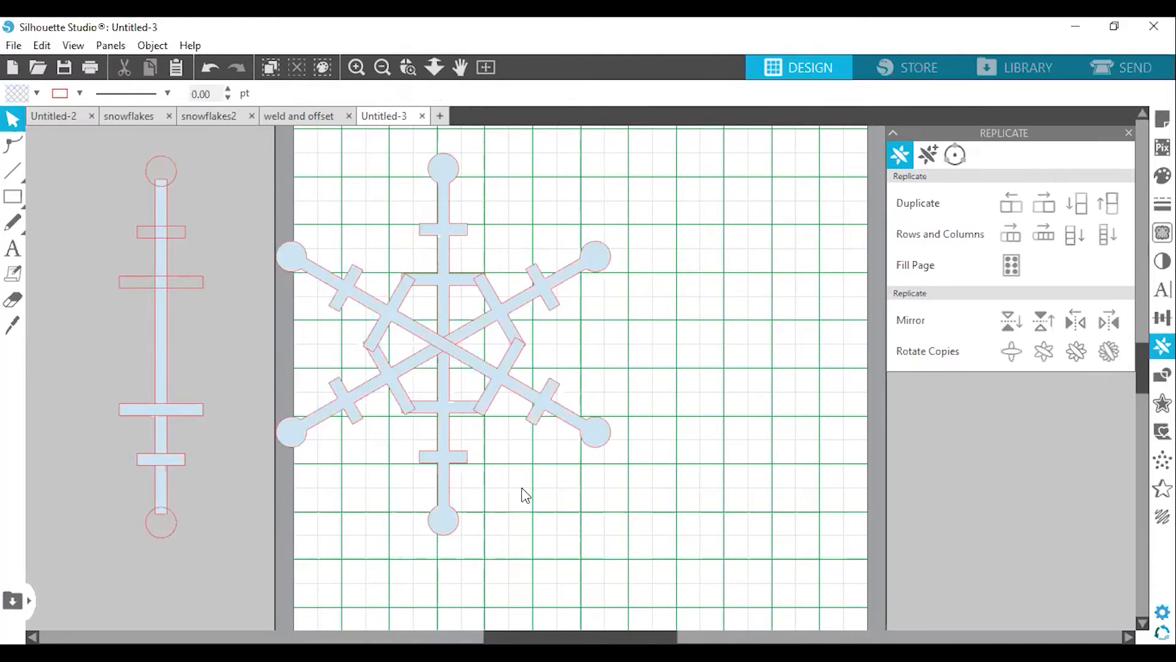
# Group the three overlapping welded arms on the page into one snowflake
pyautogui.hotkey('ctrl', 'a')
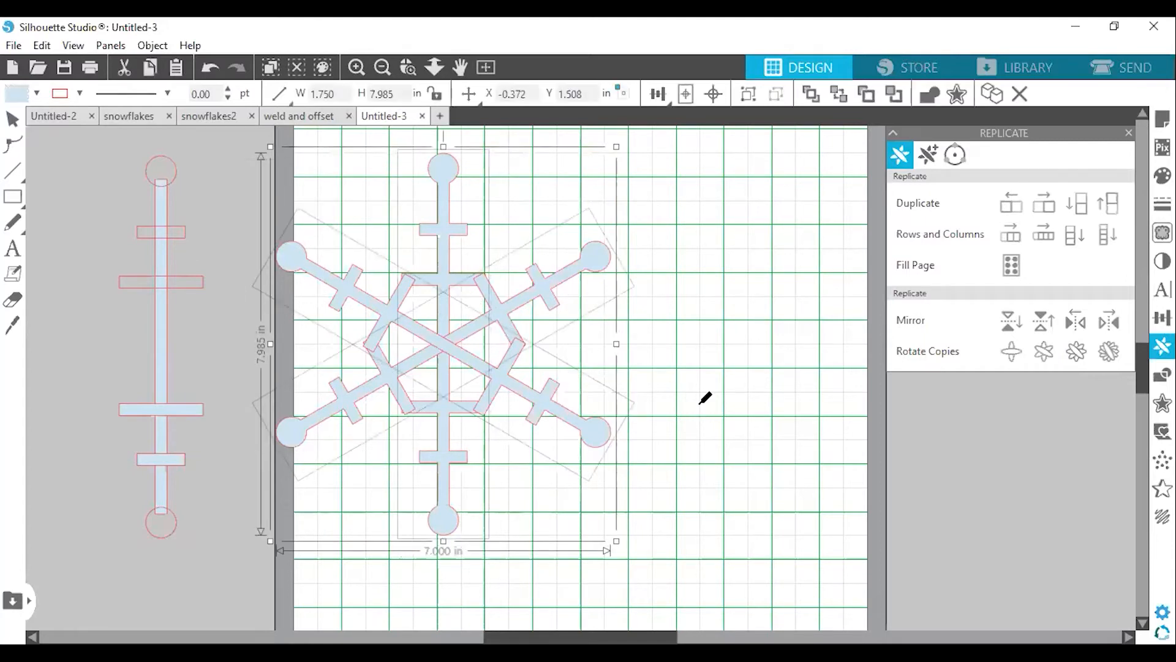
pyautogui.hotkey('ctrl', 'd')
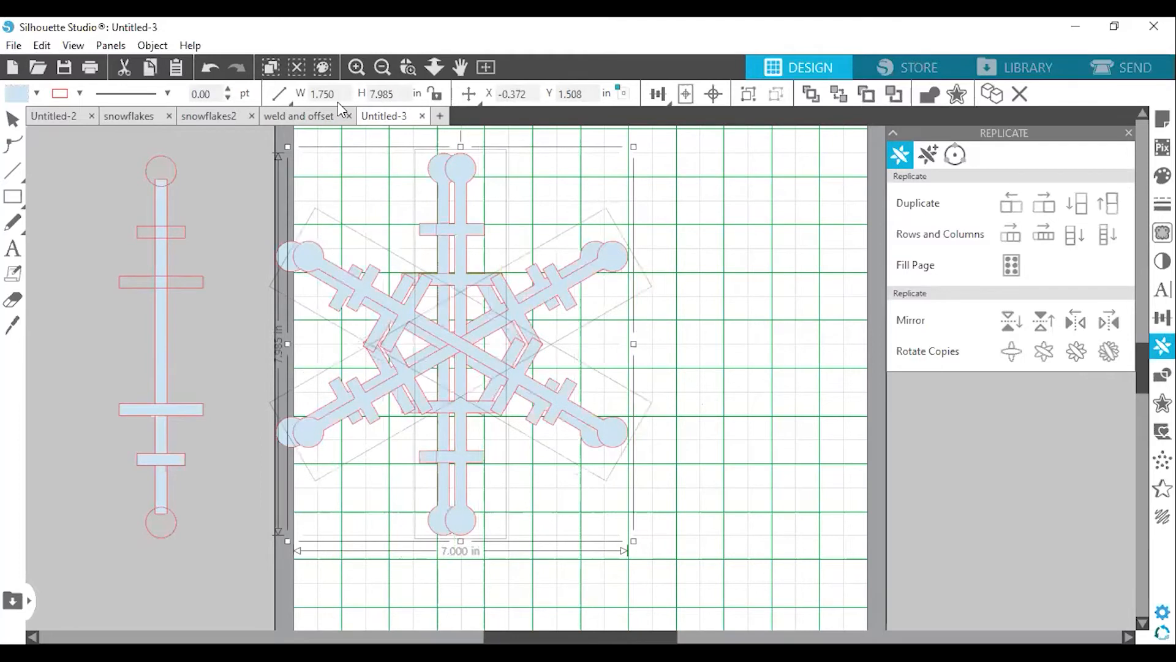
pyautogui.hotkey('ctrl', 'z')
pyautogui.click(748, 95)
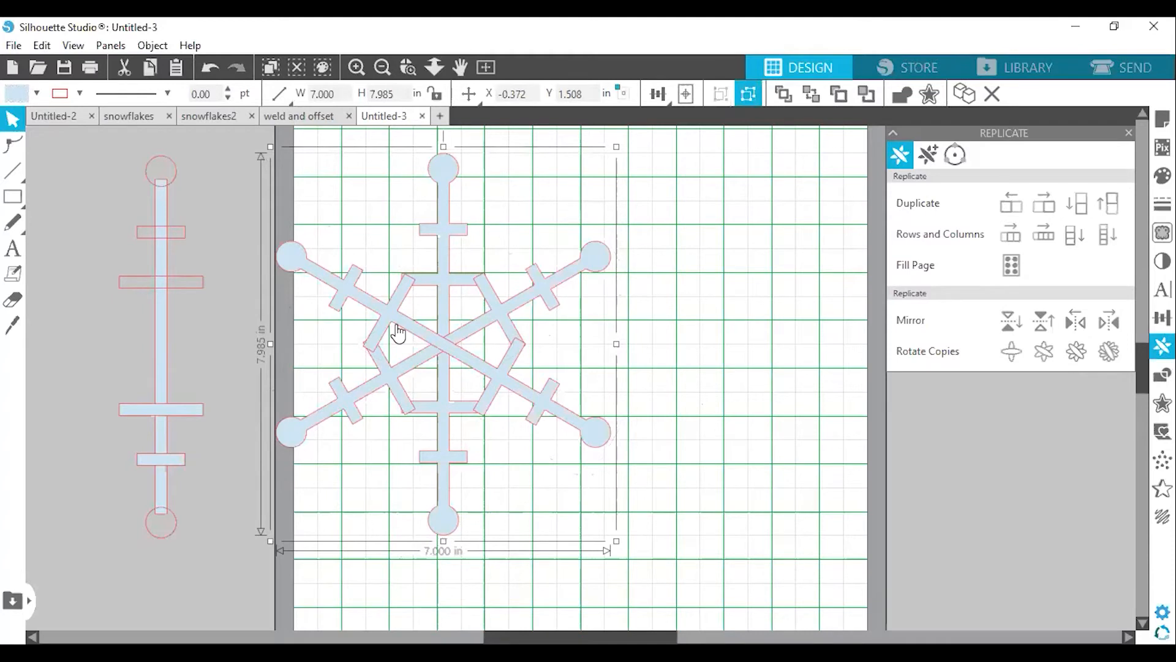
# Duplicate the grouped snowflake, place one off the page to the left, and move the spare arm clear of it
pyautogui.hotkey('ctrl', 'd')
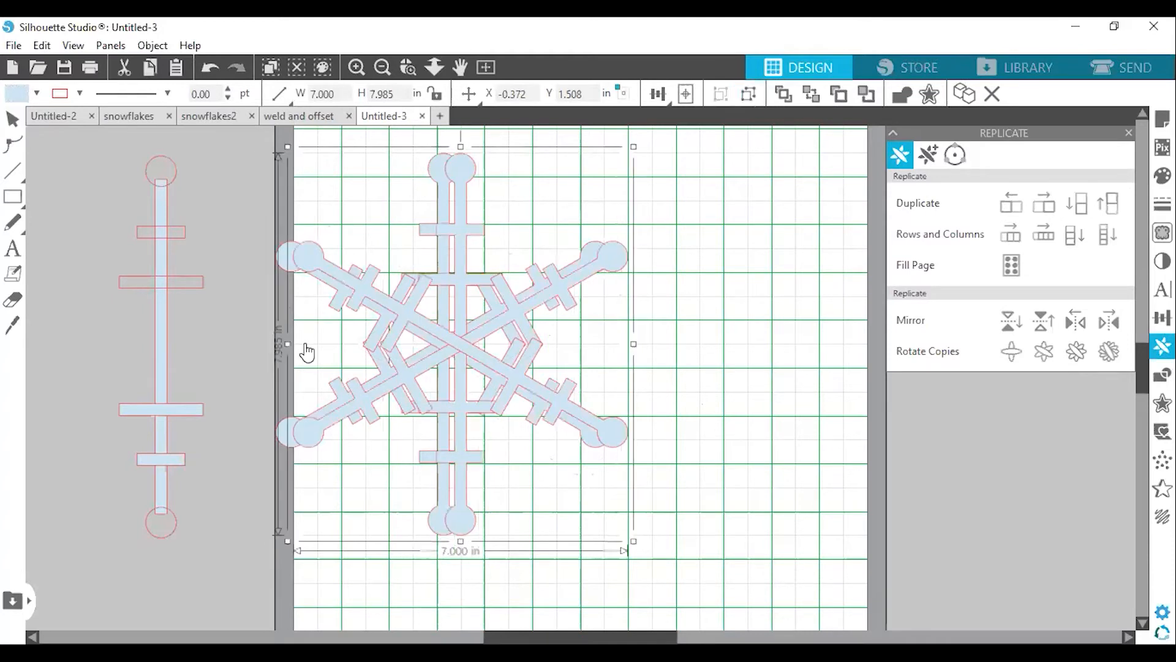
pyautogui.moveTo(473, 299); pyautogui.dragTo(87, 327)
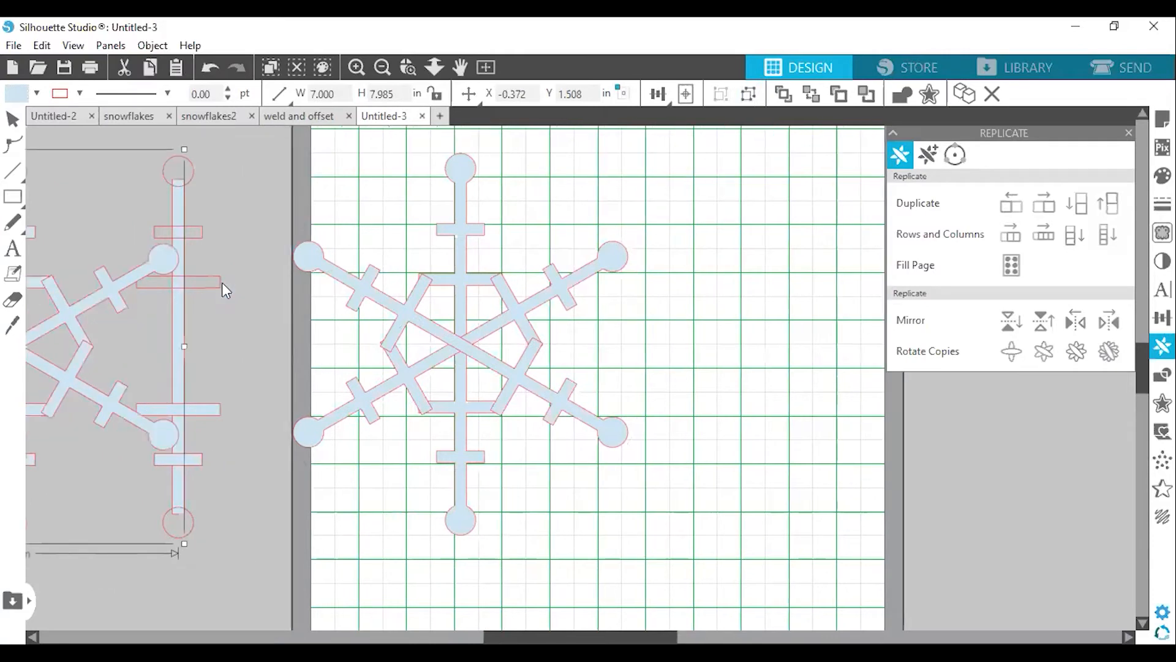
pyautogui.moveTo(220, 283); pyautogui.dragTo(246, 277)
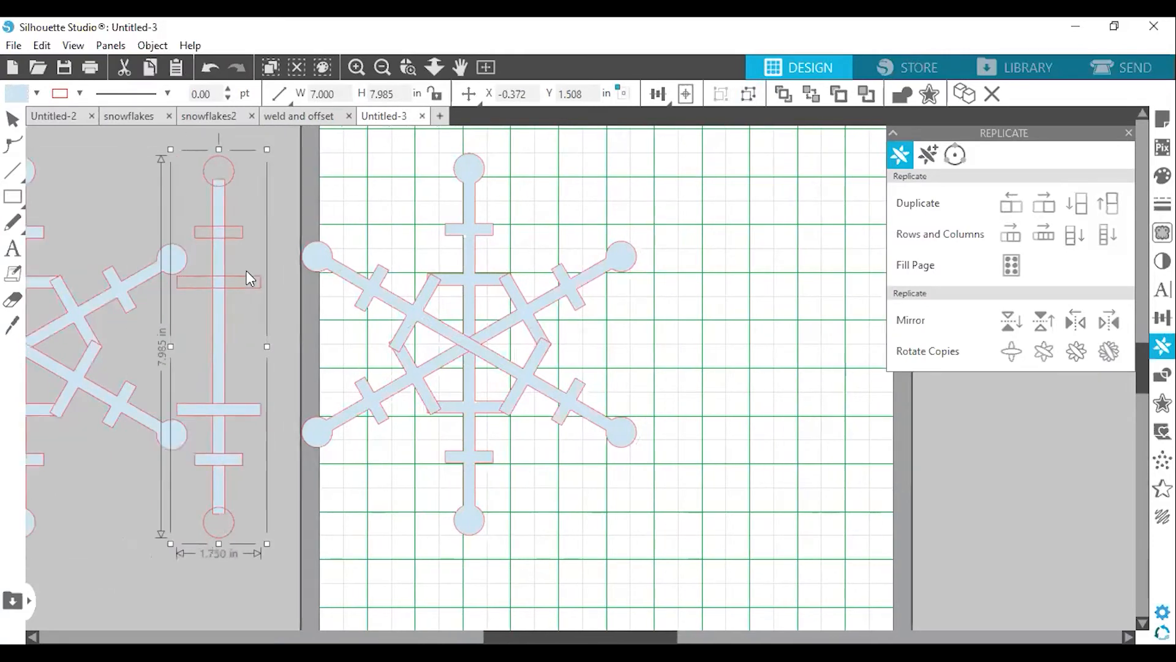
# Move the spare snowflake arm slightly further left off the page and ungroup it into its parts
pyautogui.moveTo(224, 276); pyautogui.dragTo(230, 276)
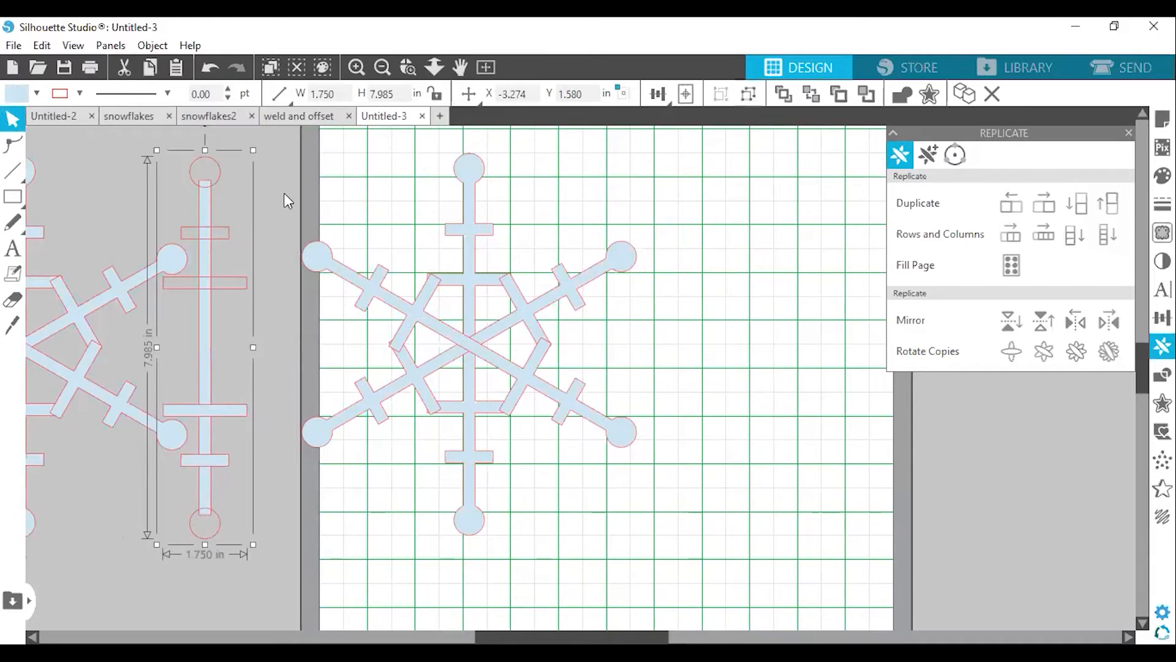
pyautogui.hotkey('ctrl', 'shift', 'g')
pyautogui.click(266, 302)
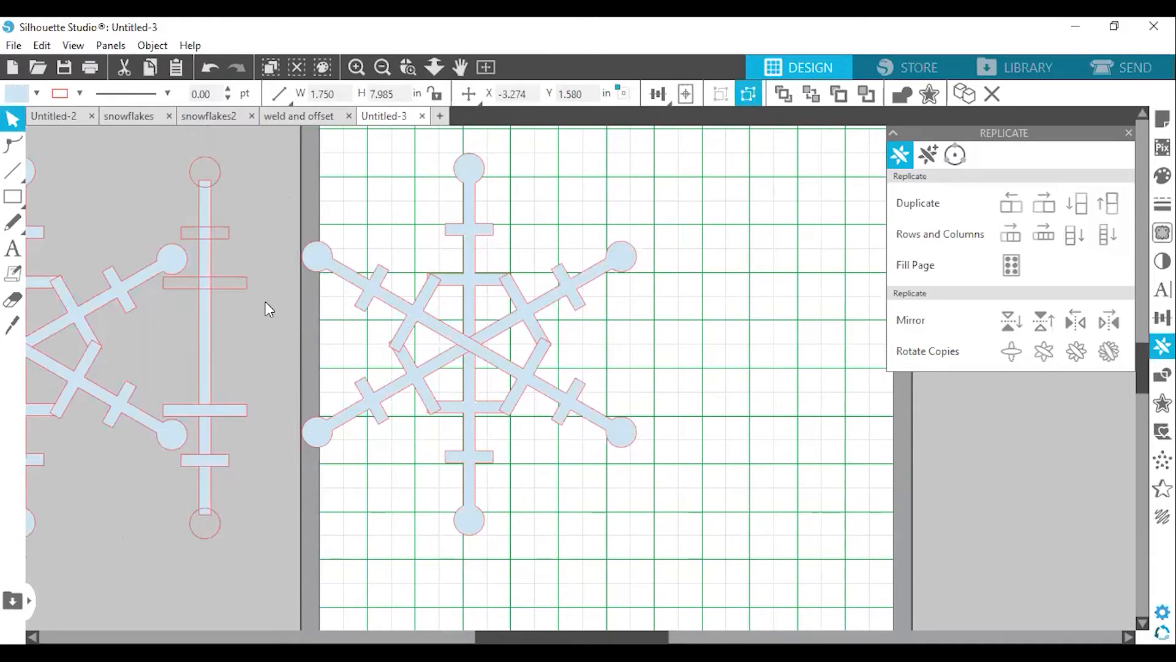
# Try pulling the upper pair of crossbars out of the spare arm, and undo that move
pyautogui.hotkey('ctrl', 'z')
pyautogui.hotkey('ctrl', 'z')
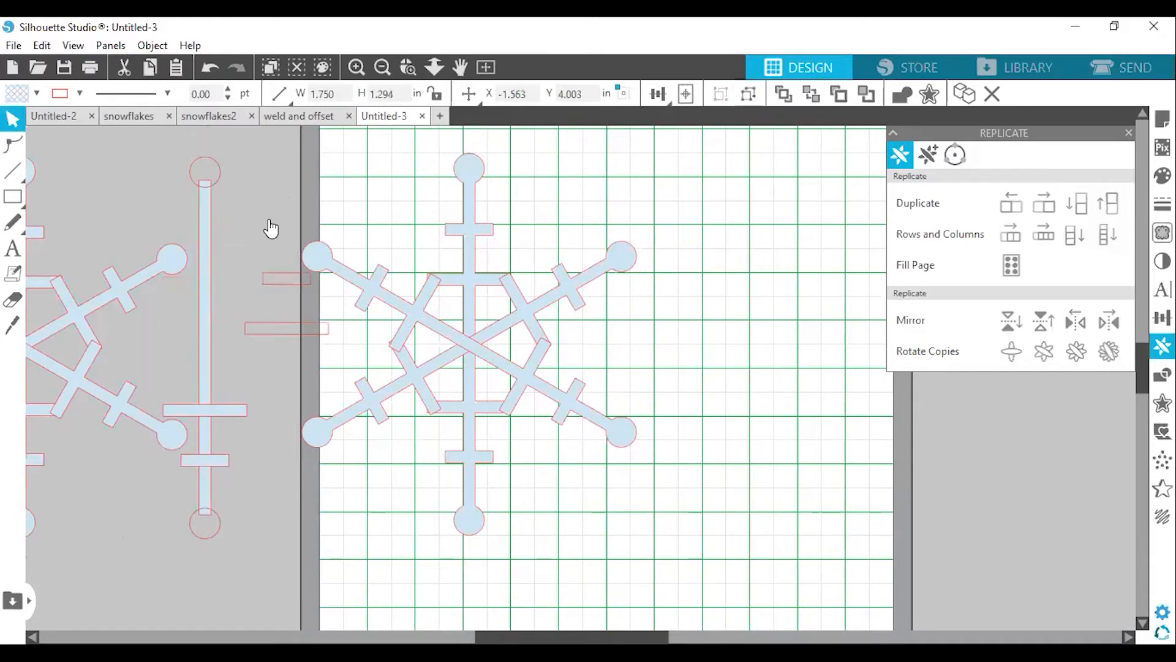
pyautogui.click(211, 67)
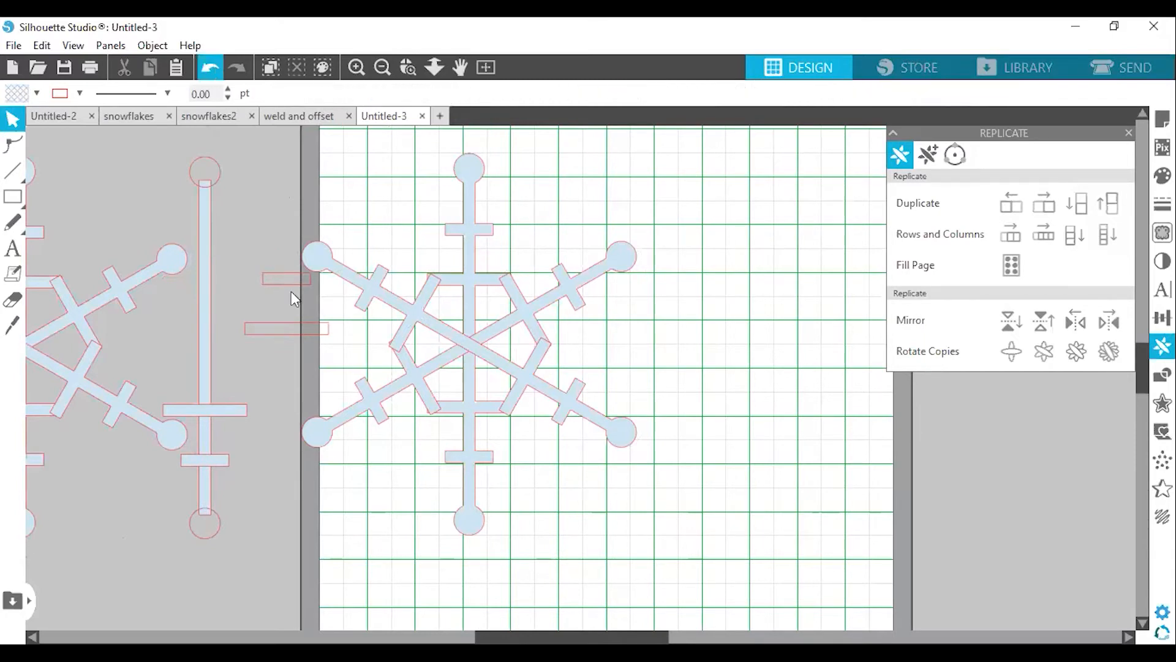
pyautogui.click(211, 67)
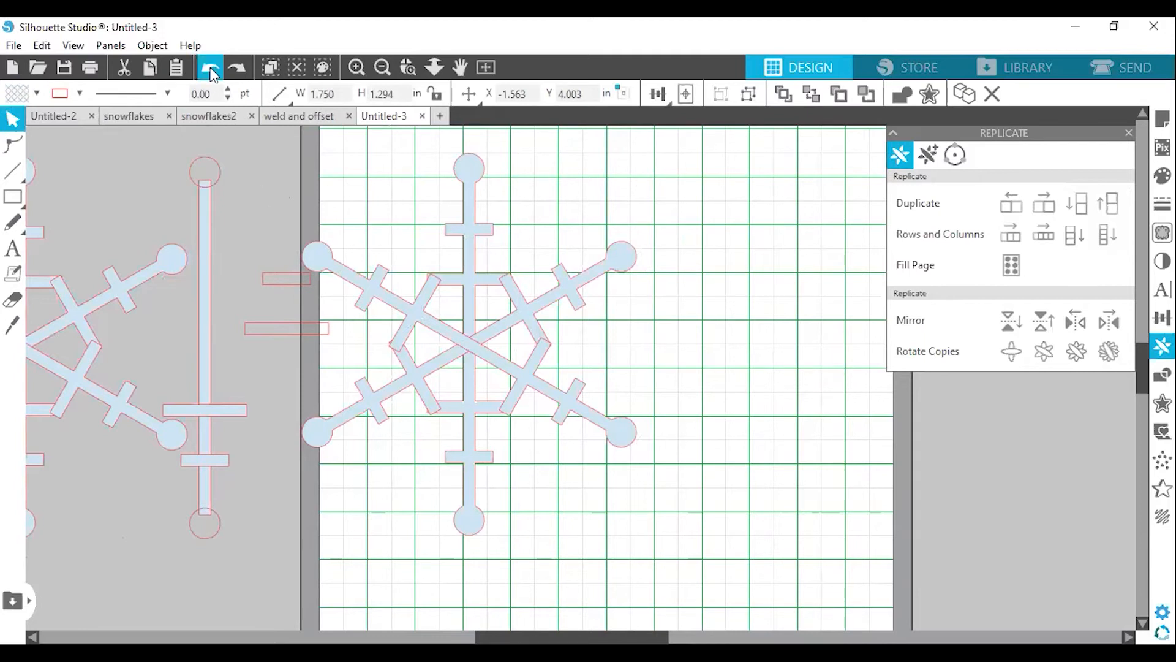
pyautogui.hotkey('ctrl', 'z')
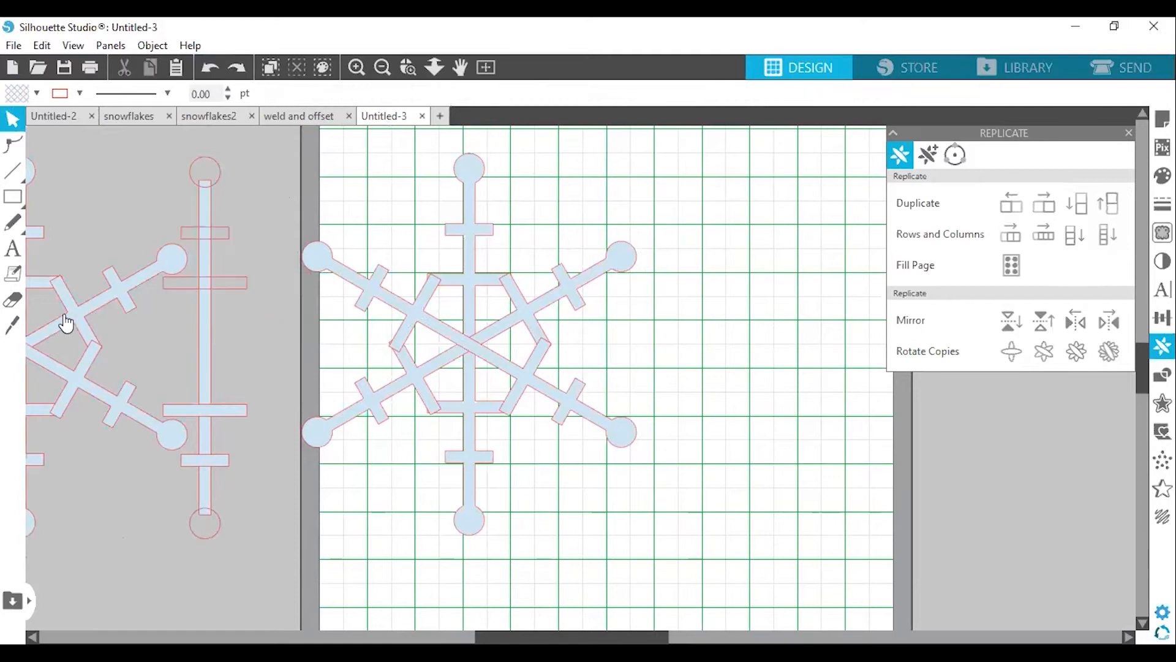
# Move the spare snowflake further left of the page and regroup all parts of the spare arm
pyautogui.hotkey('ctrl', 'z')
pyautogui.hotkey('ctrl', 'z')
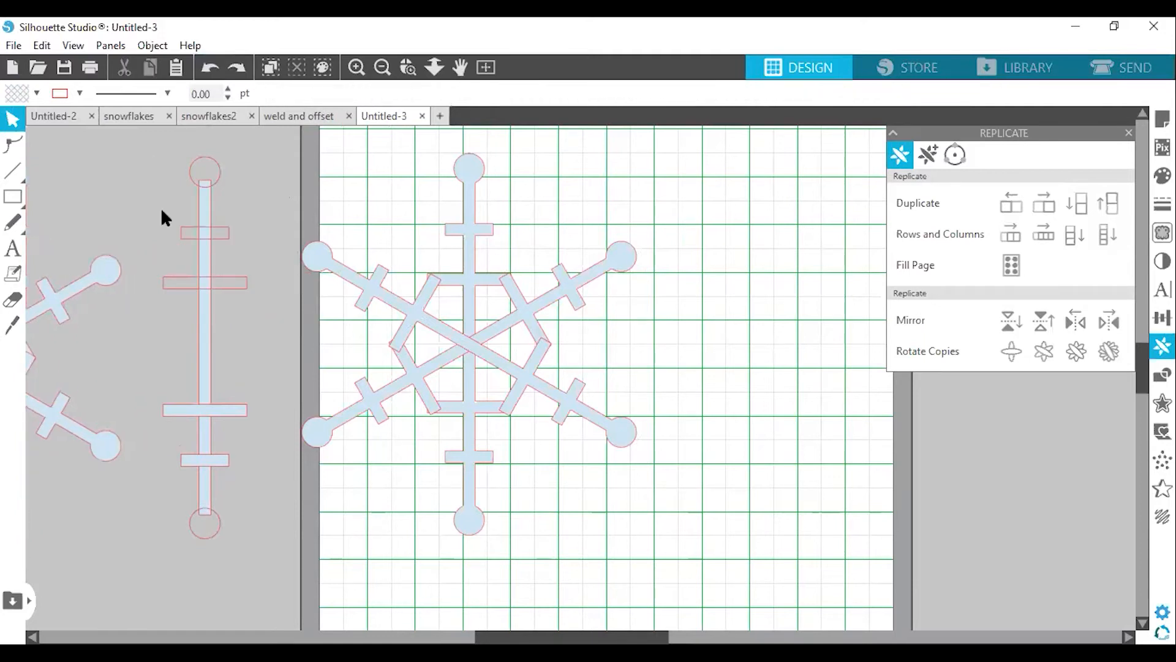
pyautogui.hotkey('ctrl', 'z')
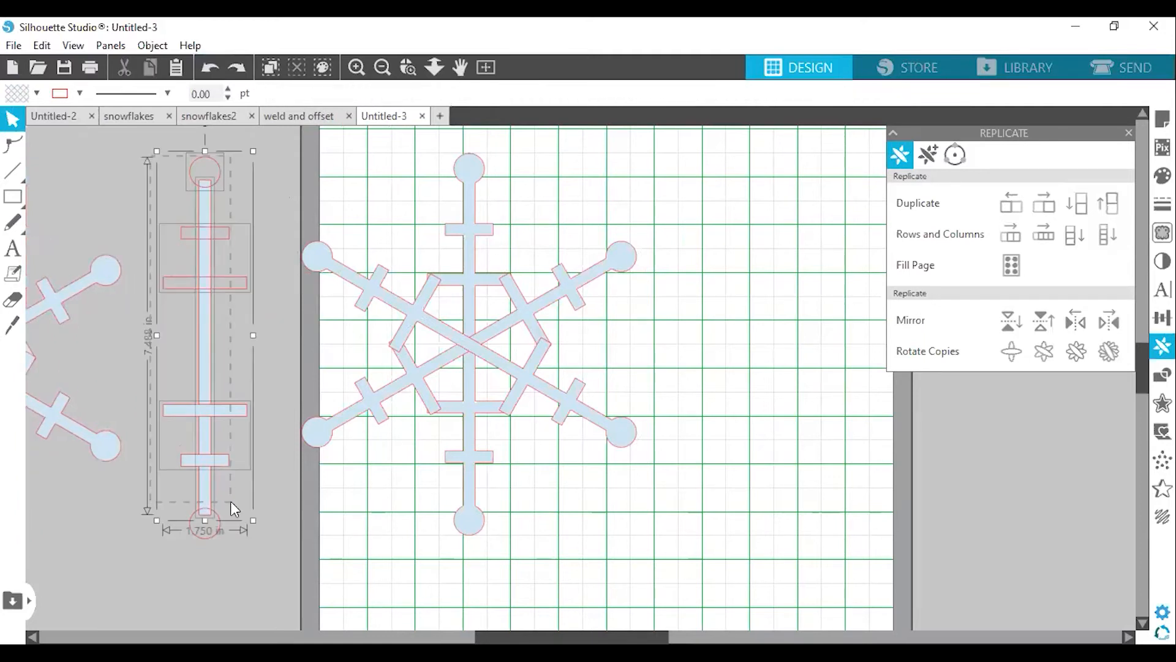
pyautogui.hotkey('ctrl', 'z')
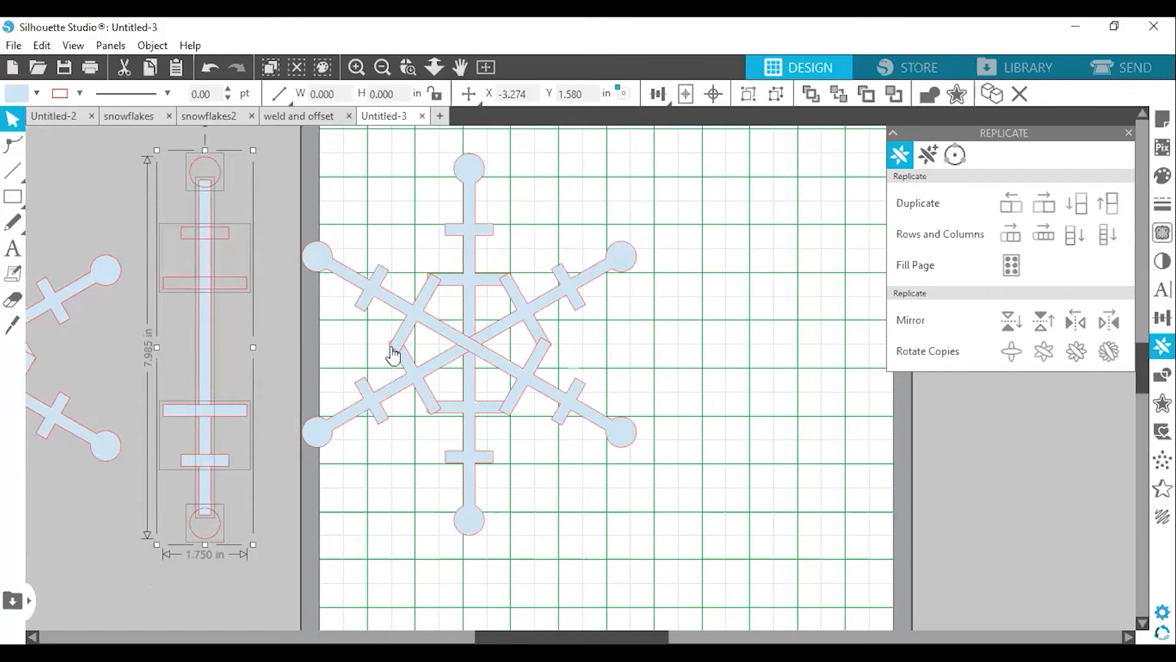
pyautogui.hotkey('ctrl', 'g')
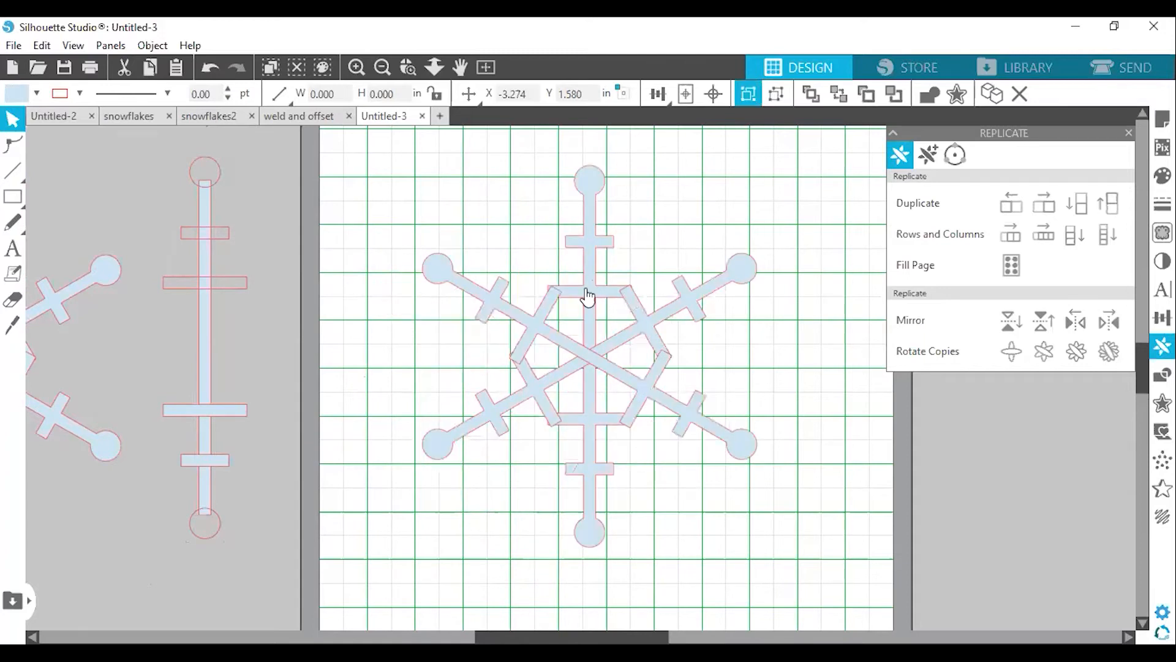
# Move the grouped snowflake toward the middle of the page and weld its overlapping arms into a single shape
pyautogui.click(587, 295)
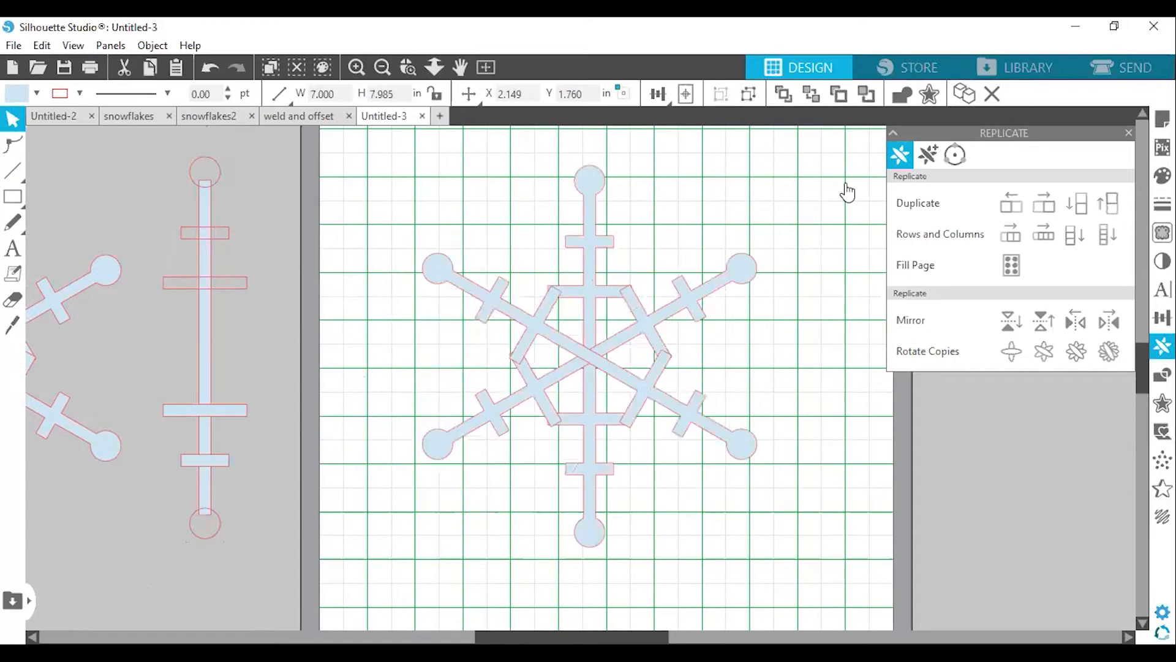
pyautogui.click(904, 94)
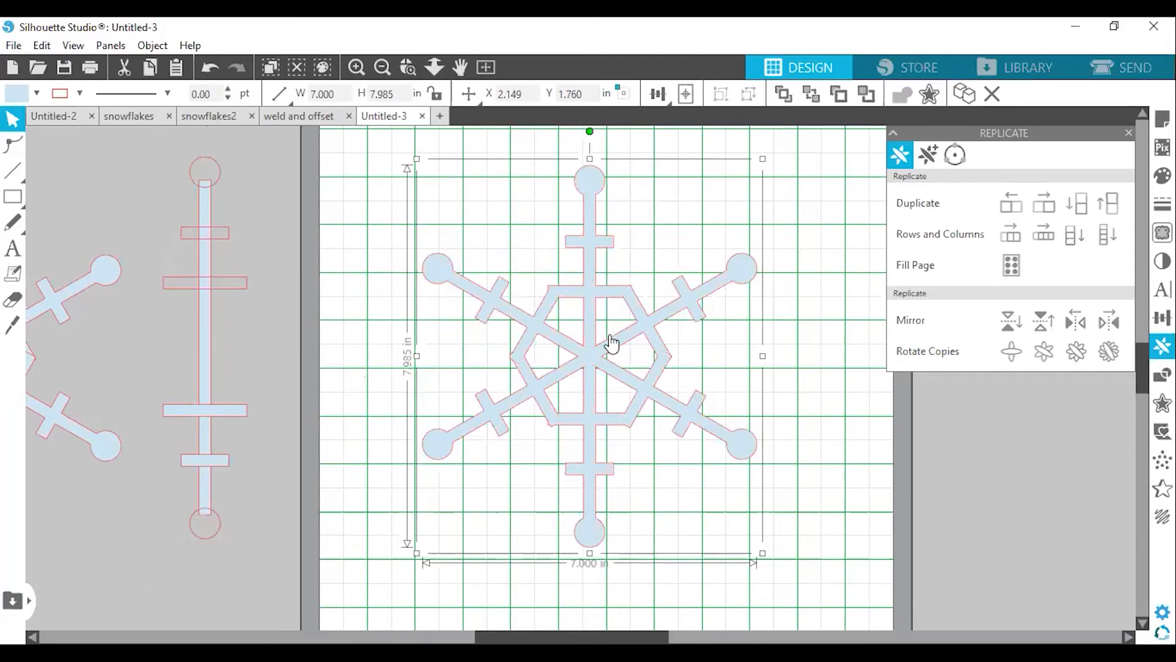
# Edit the welded snowflake's points and delete the two protruding points at the left corner of its inner hexagon
pyautogui.press('z')
pyautogui.moveTo(608, 403); pyautogui.dragTo(686, 458)
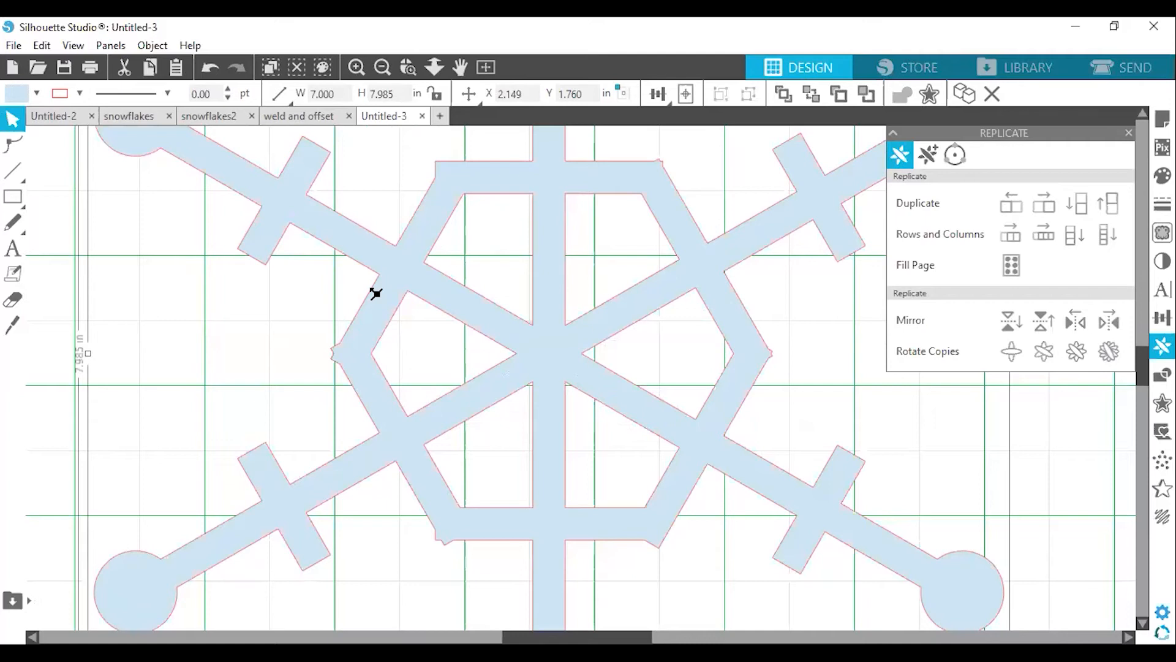
pyautogui.doubleClick(336, 354)
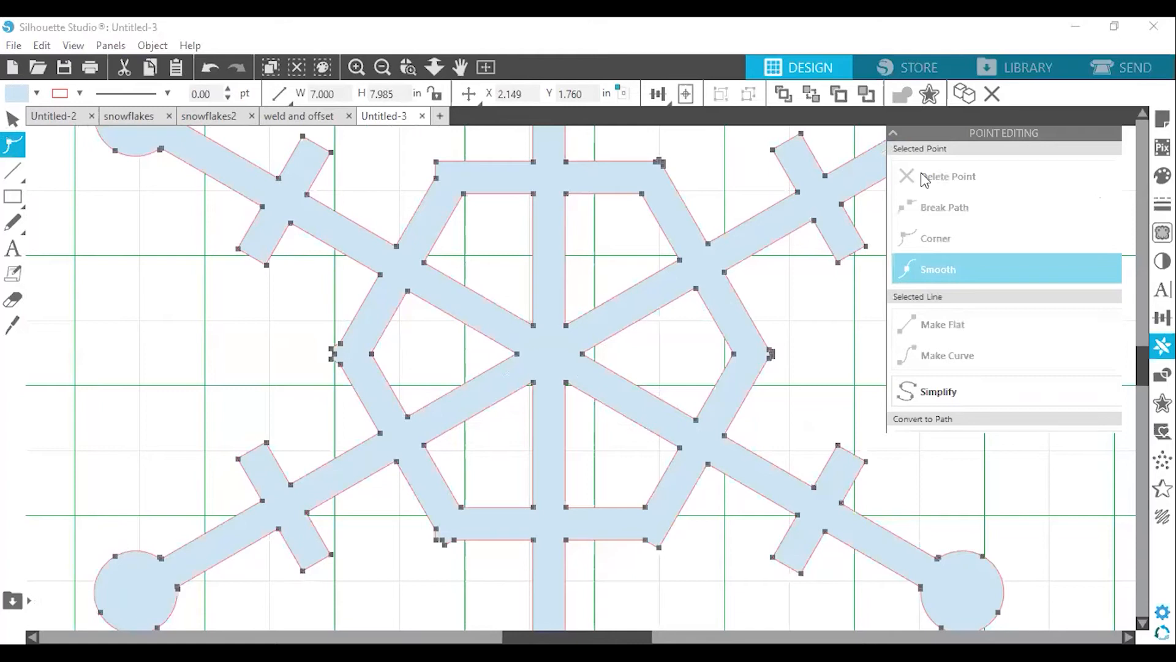
pyautogui.click(336, 349)
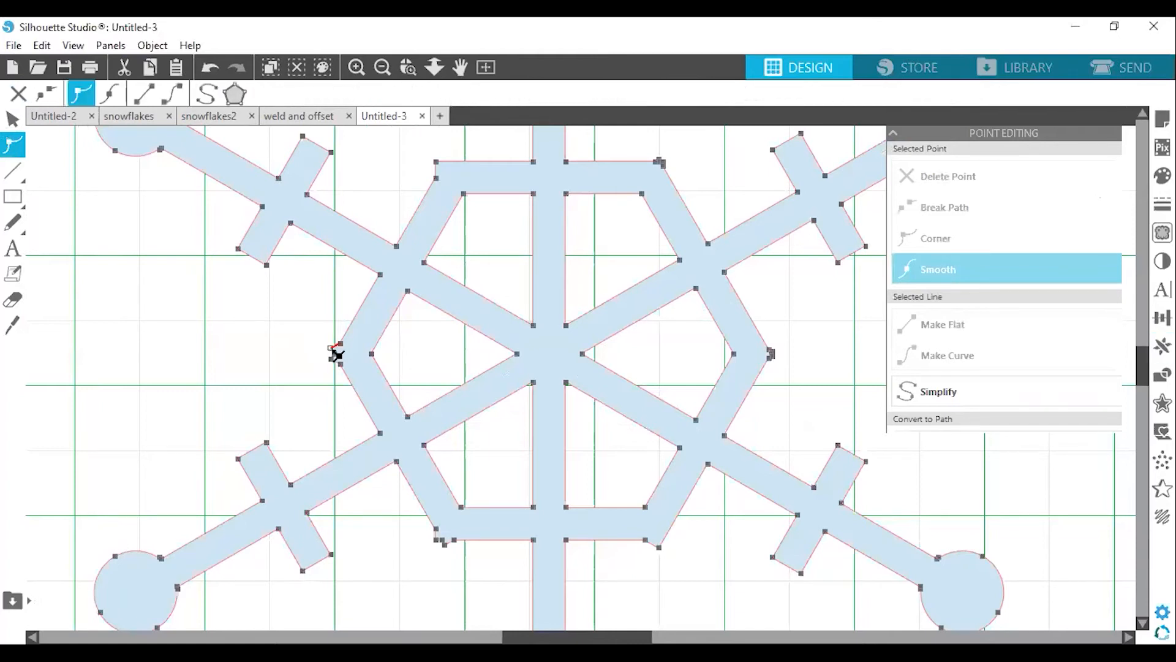
pyautogui.click(357, 68)
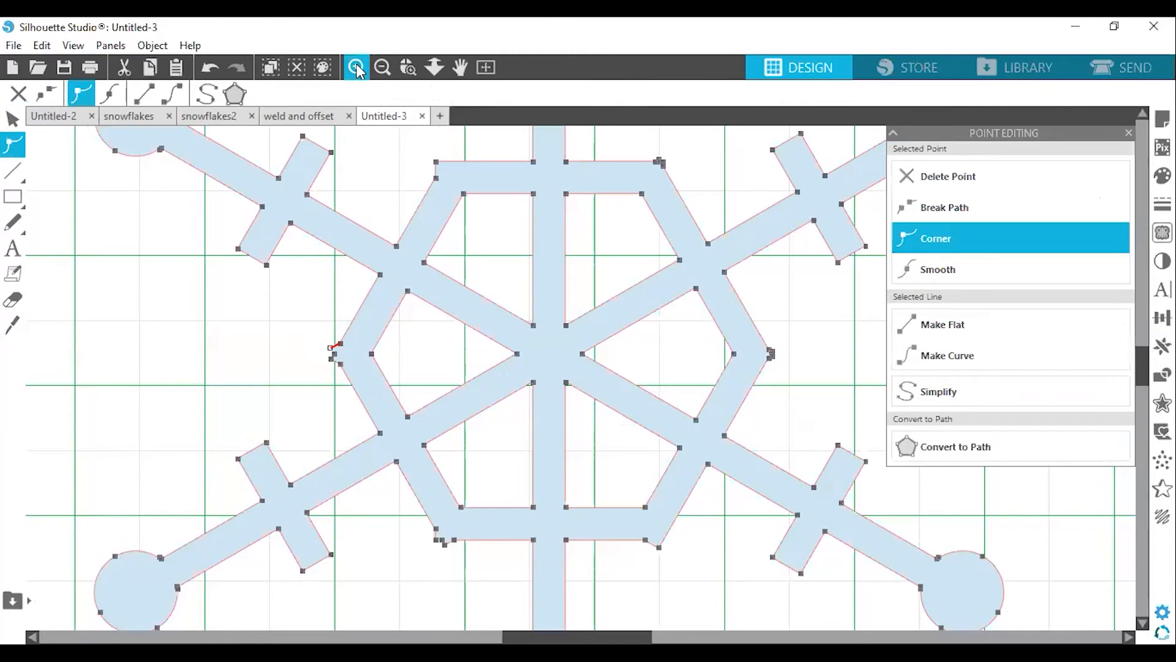
pyautogui.click(357, 70)
pyautogui.click(357, 68)
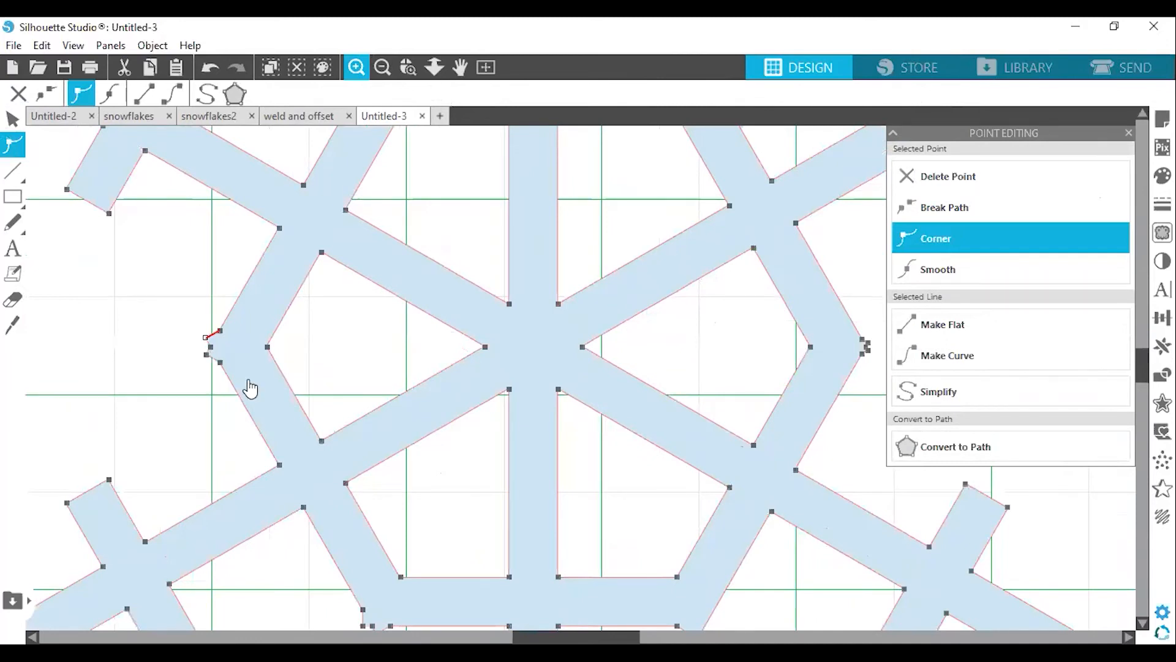
pyautogui.press('Delete')
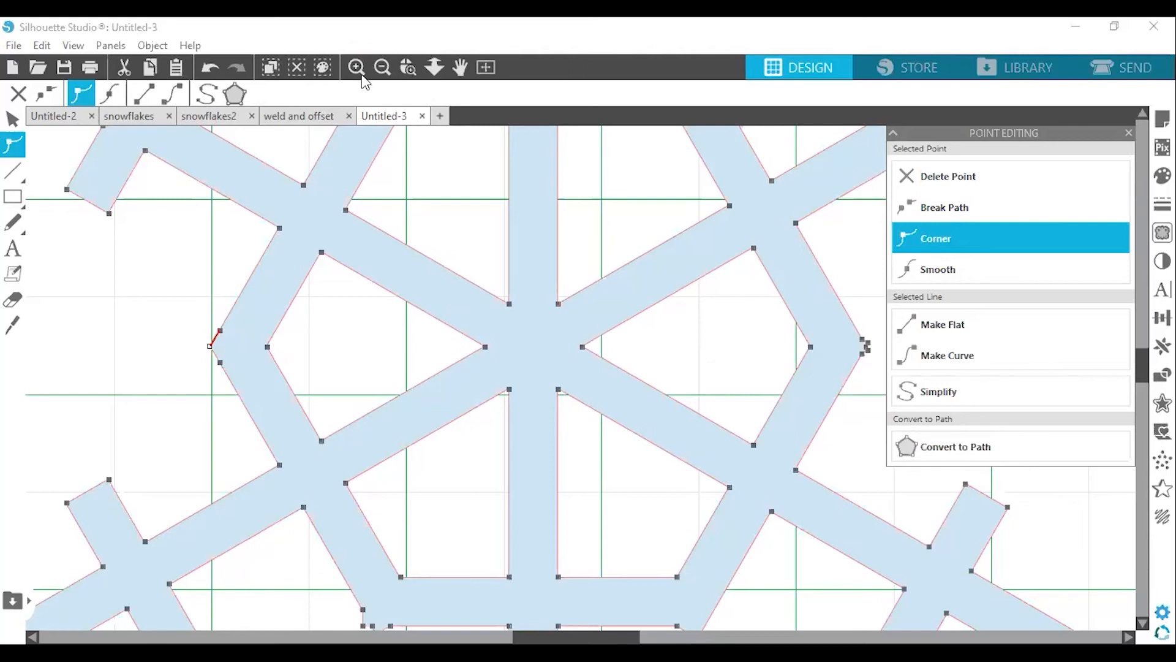
# Delete the two protruding points at the right corner of the inner hexagon so it ends in a clean tip
pyautogui.click(382, 68)
pyautogui.click(412, 70)
pyautogui.moveTo(838, 310); pyautogui.dragTo(888, 386)
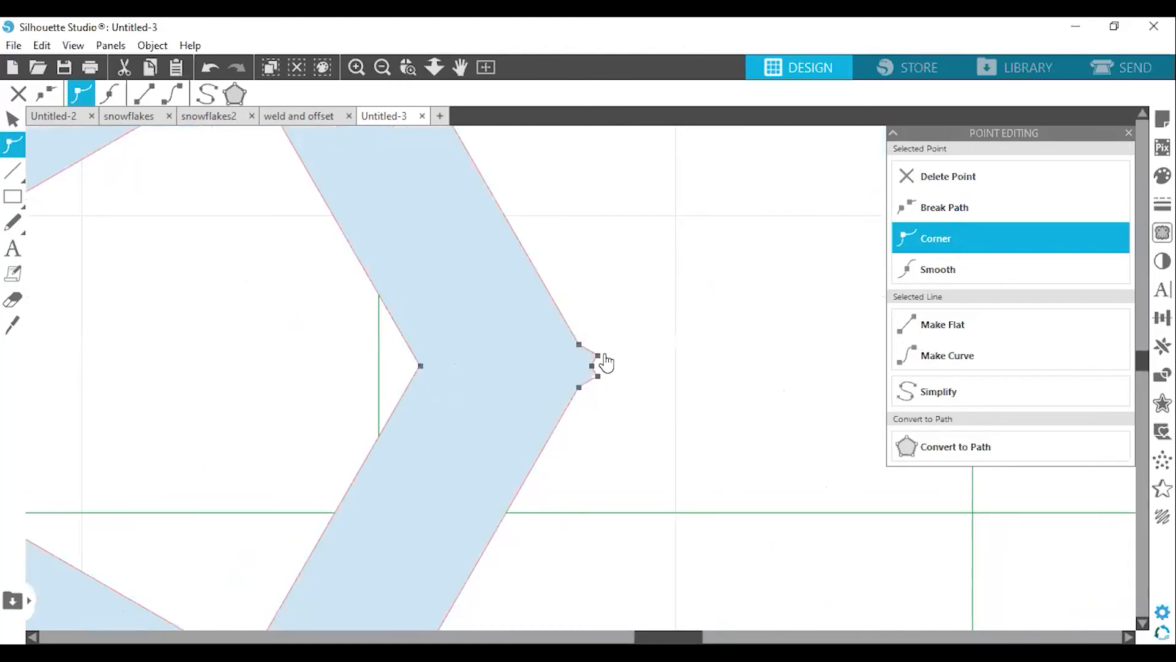
pyautogui.click(598, 355)
pyautogui.press('Delete')
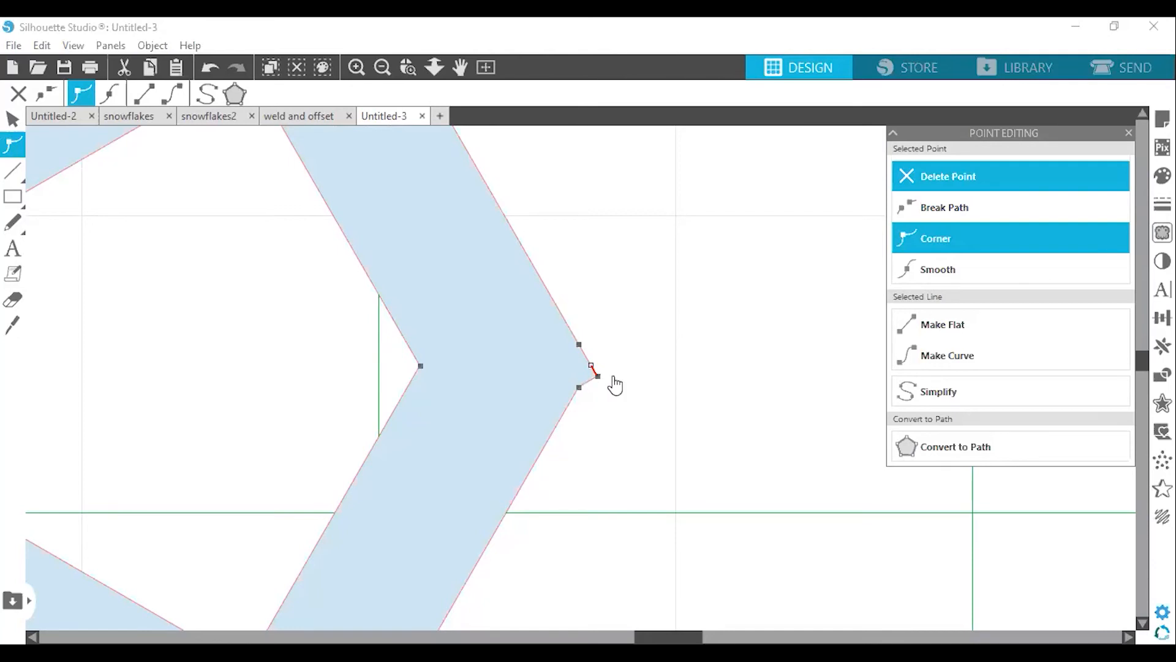
pyautogui.click(598, 375)
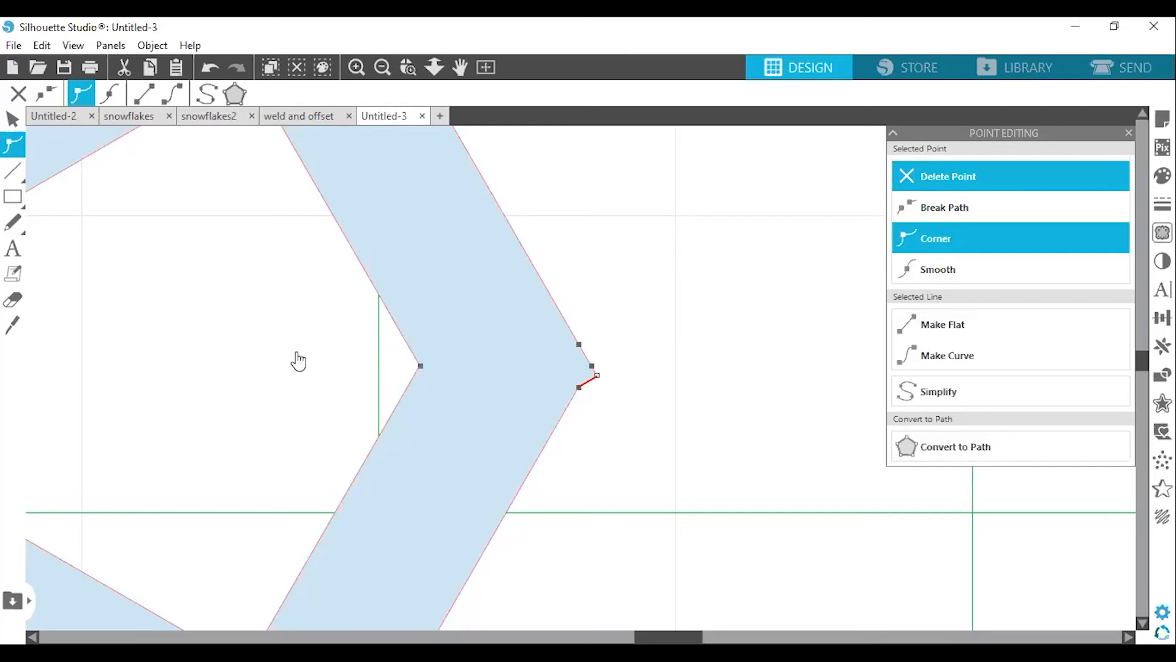
pyautogui.press('Delete')
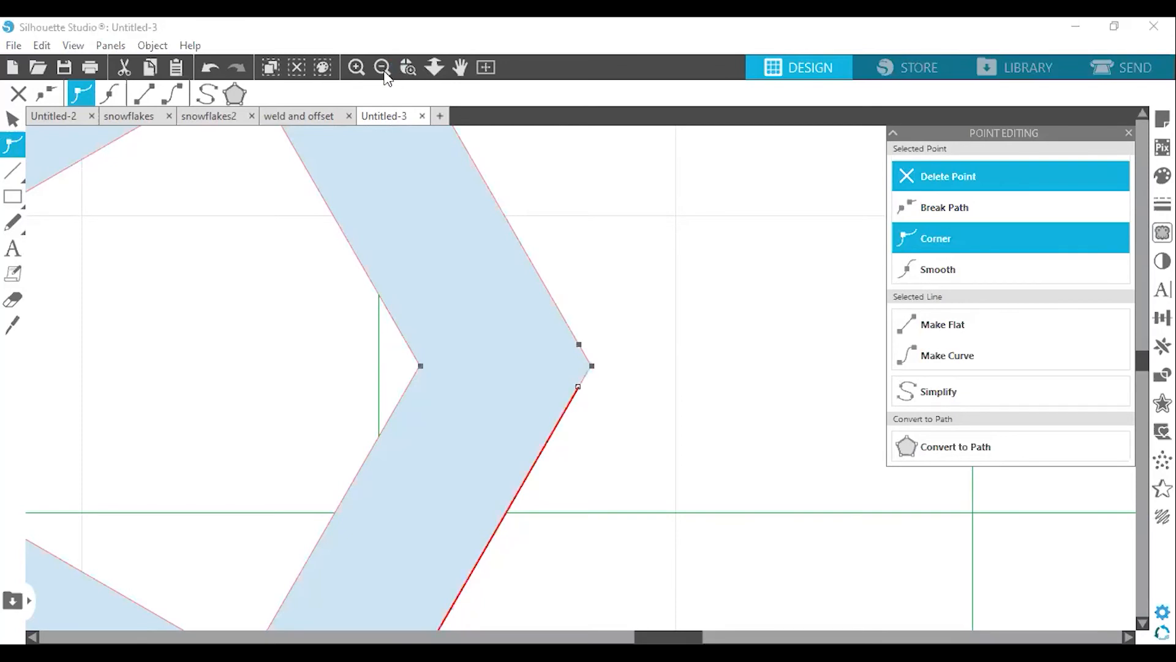
# Try deleting each of the two points at the hexagon's upper-left protruding corner, and undo both deletions
pyautogui.click(383, 68)
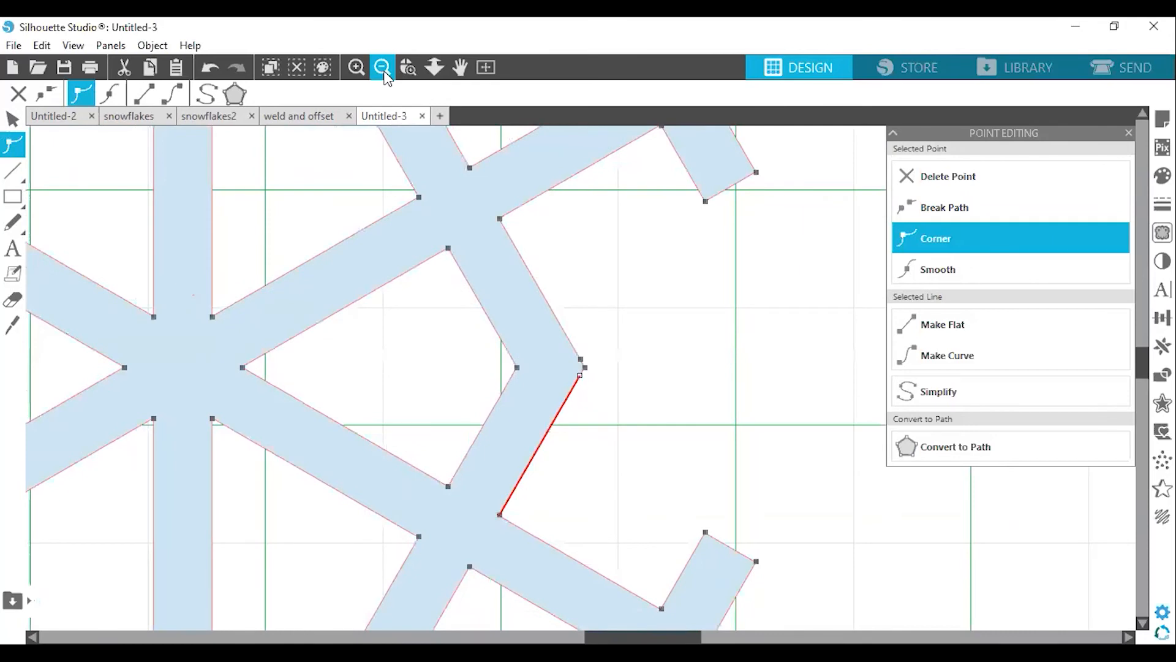
pyautogui.click(384, 71)
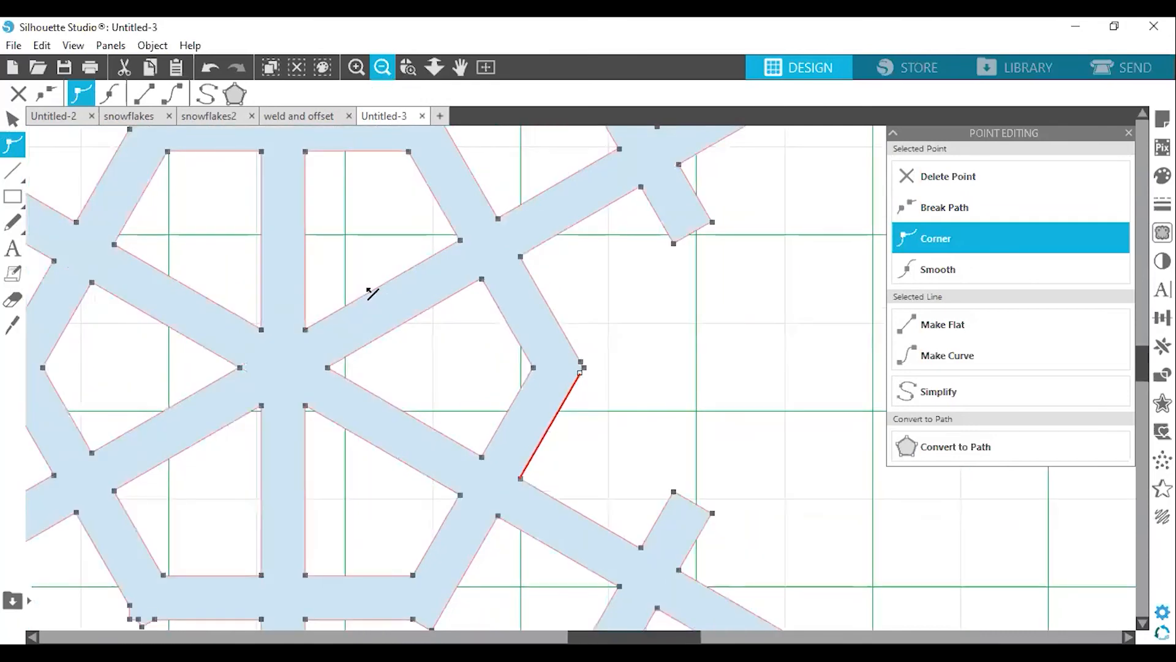
pyautogui.click(369, 292)
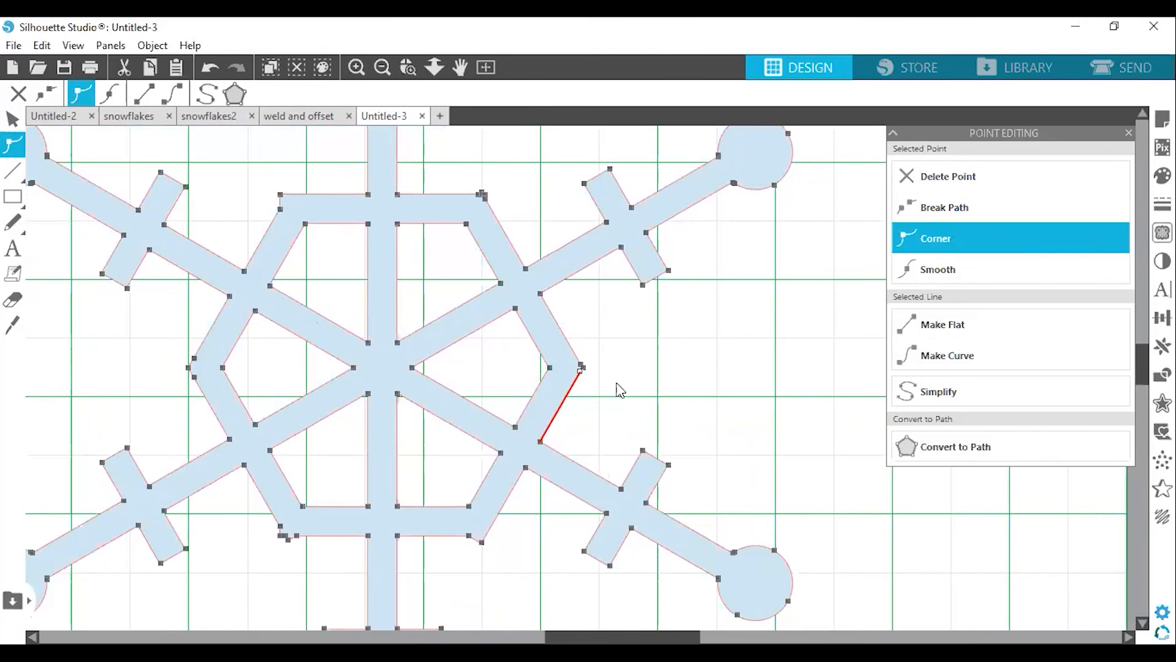
pyautogui.click(267, 201)
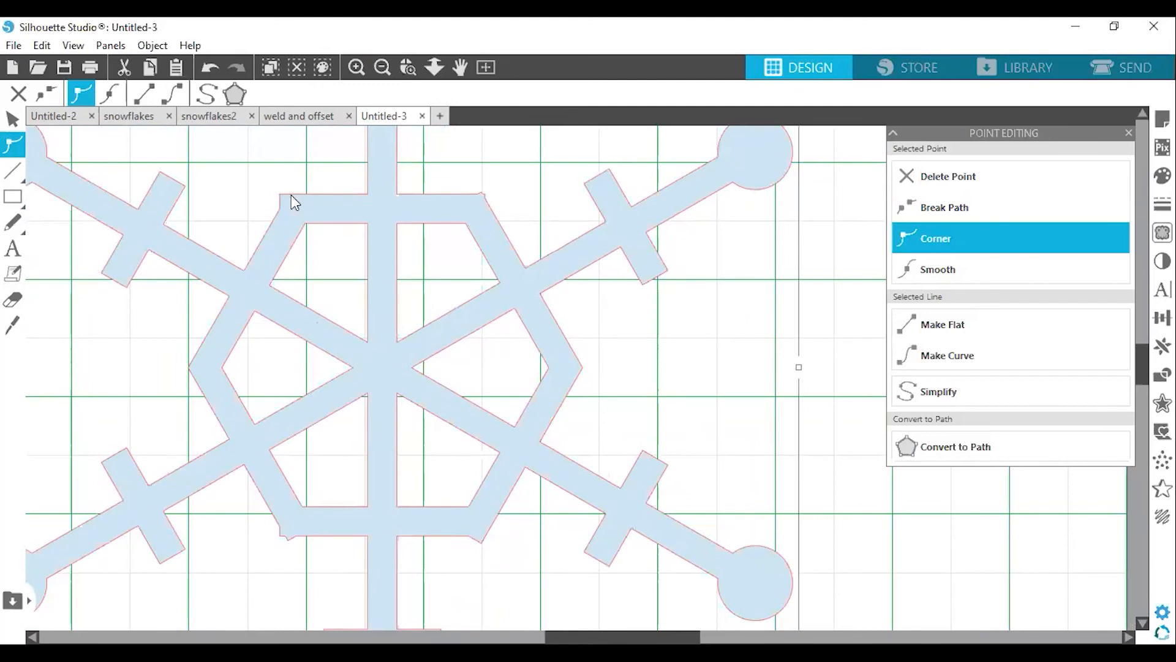
pyautogui.hotkey('ctrl', 'a')
pyautogui.click(407, 67)
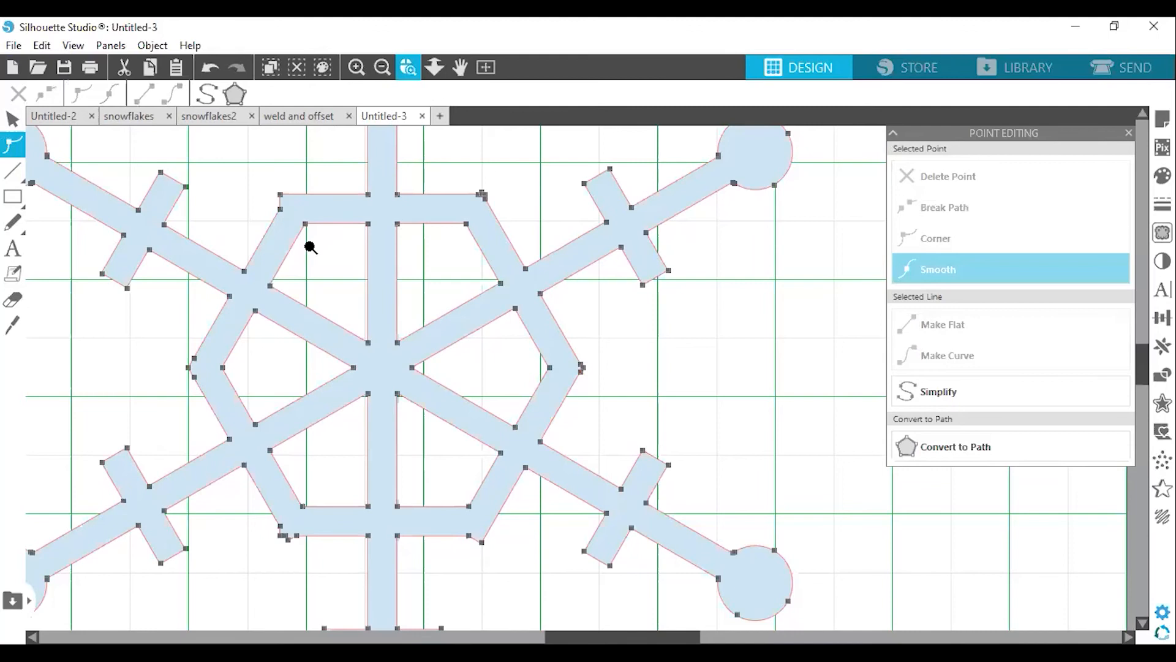
pyautogui.moveTo(263, 173); pyautogui.dragTo(309, 247)
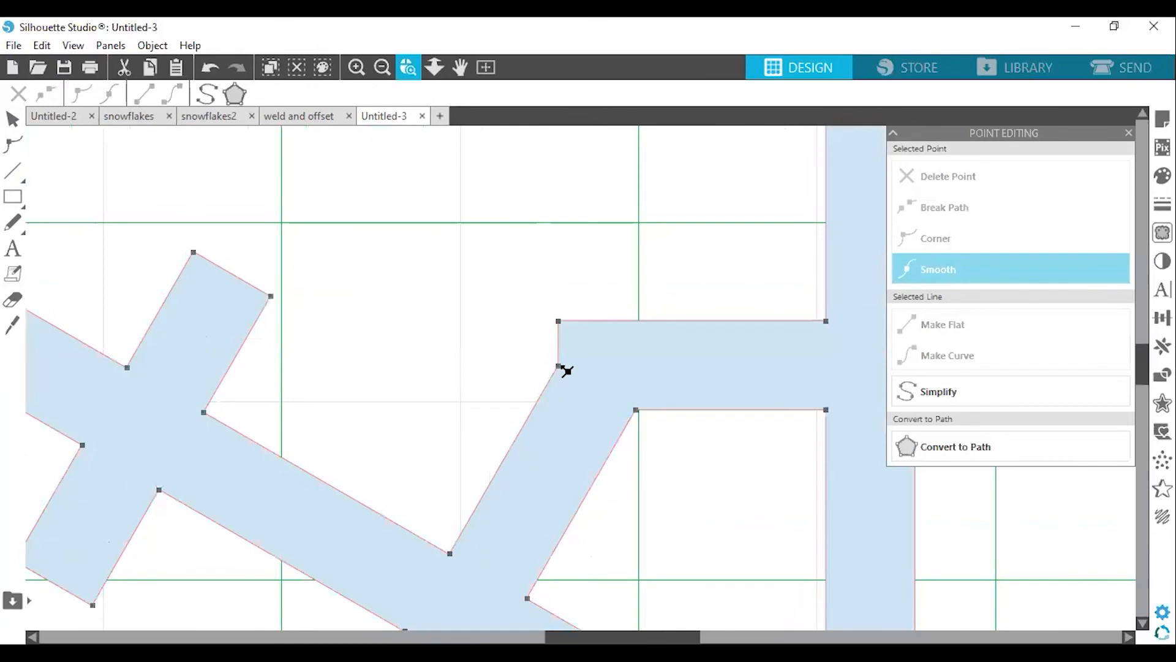
pyautogui.click(560, 366)
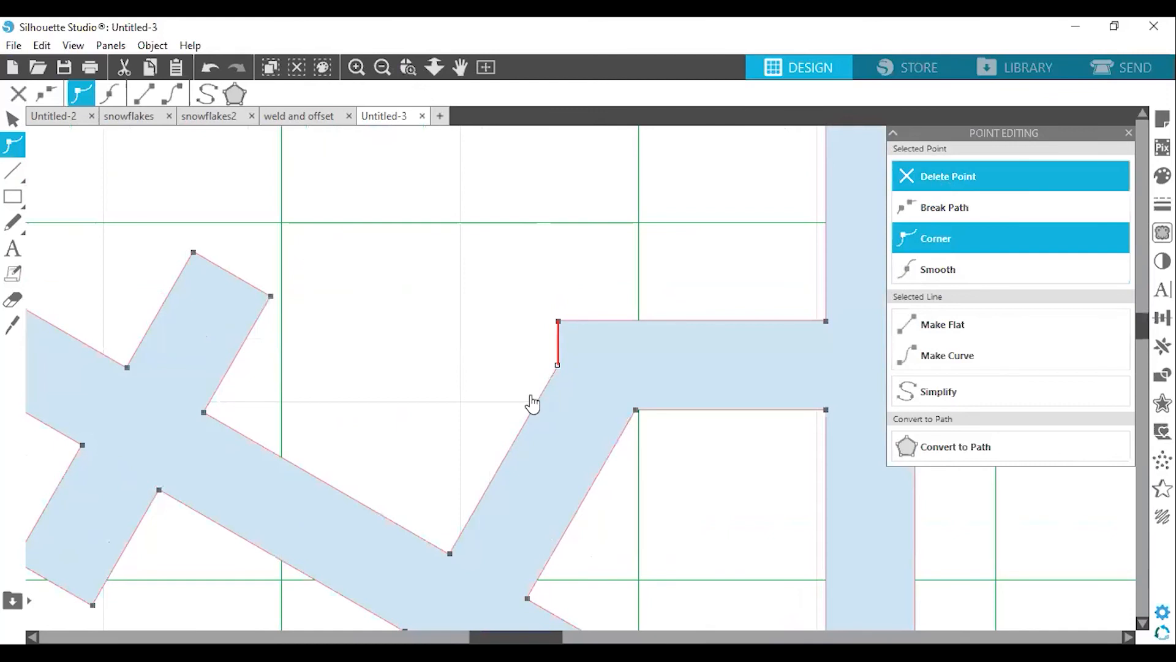
pyautogui.press('Delete')
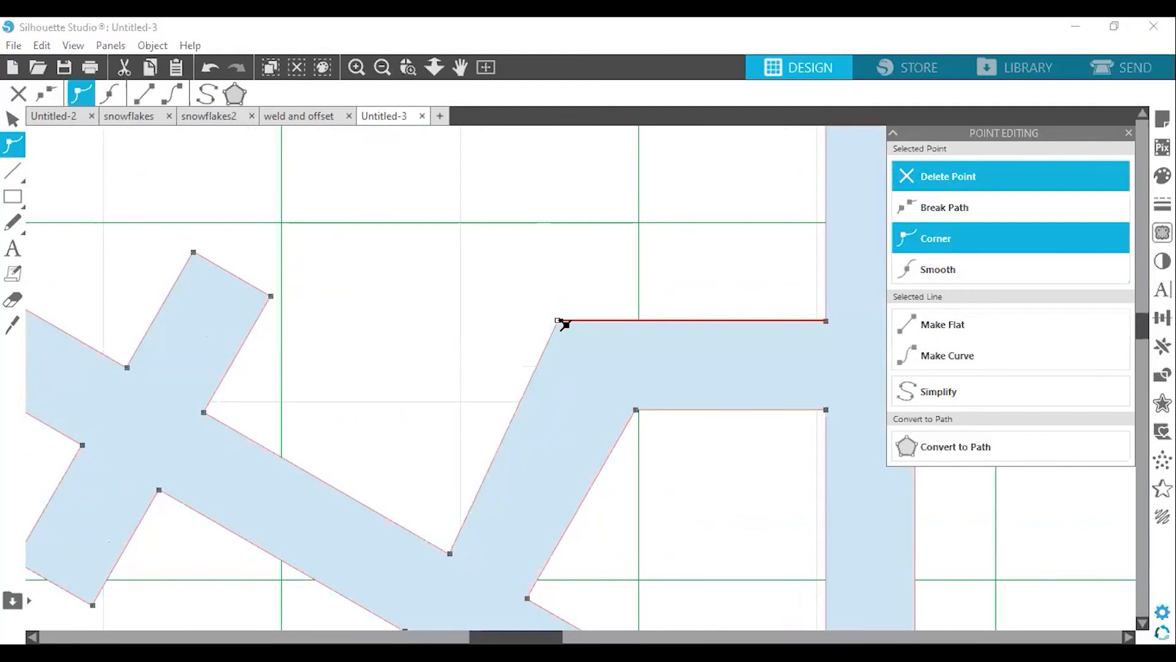
pyautogui.hotkey('ctrl', 'z')
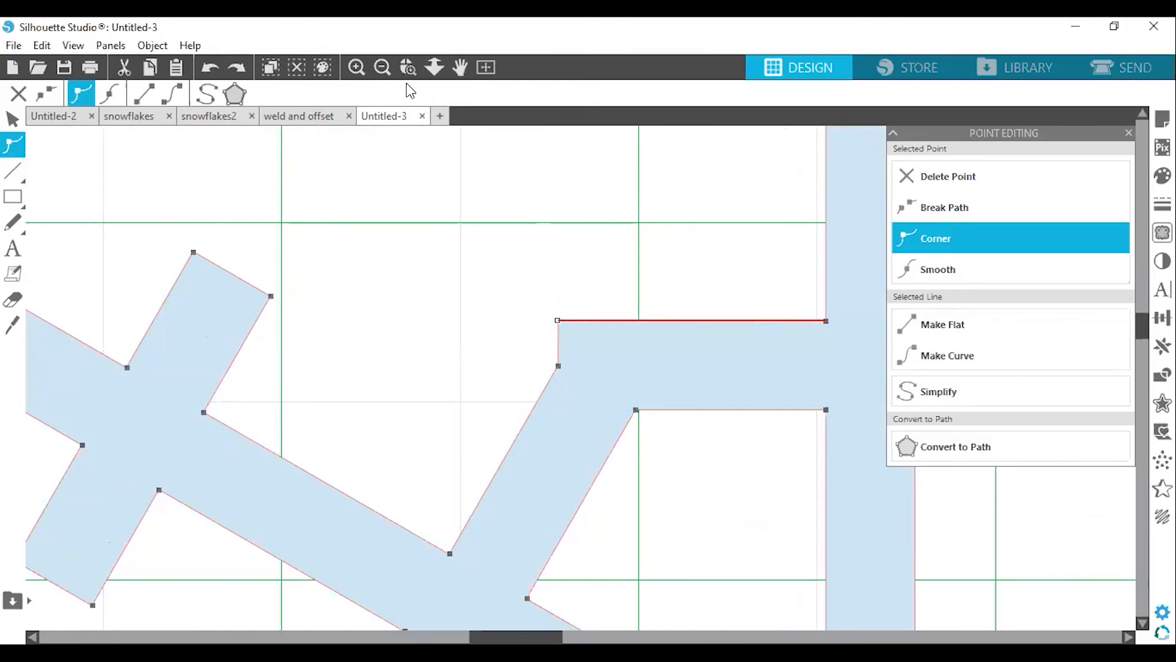
pyautogui.press('Delete')
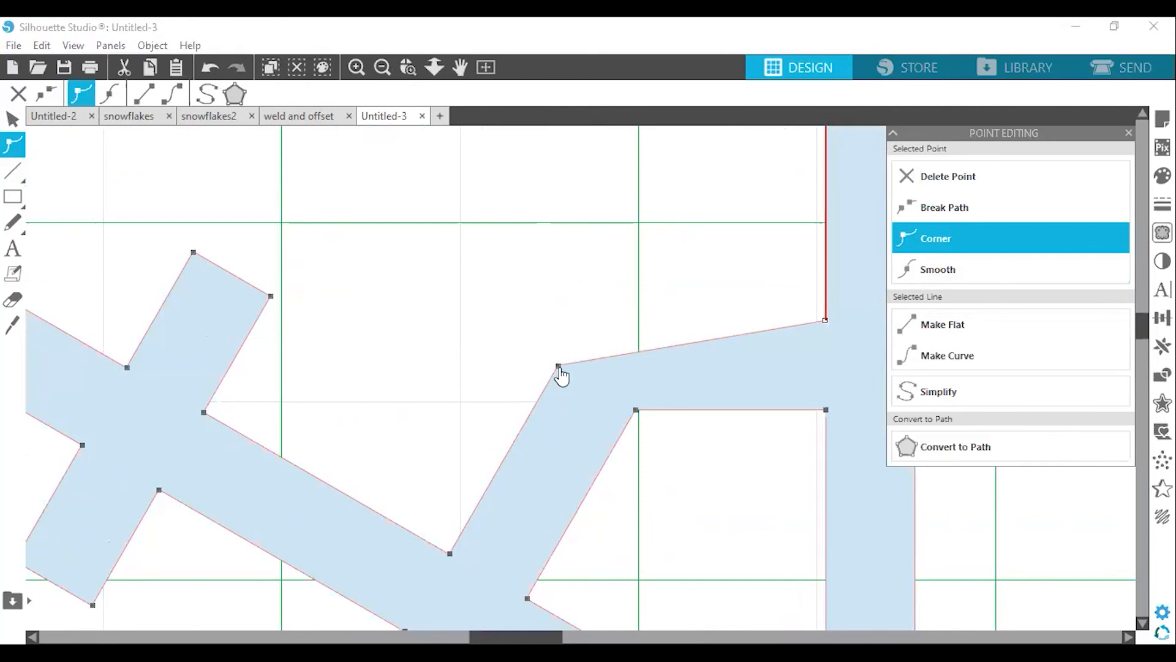
pyautogui.hotkey('ctrl', 'z')
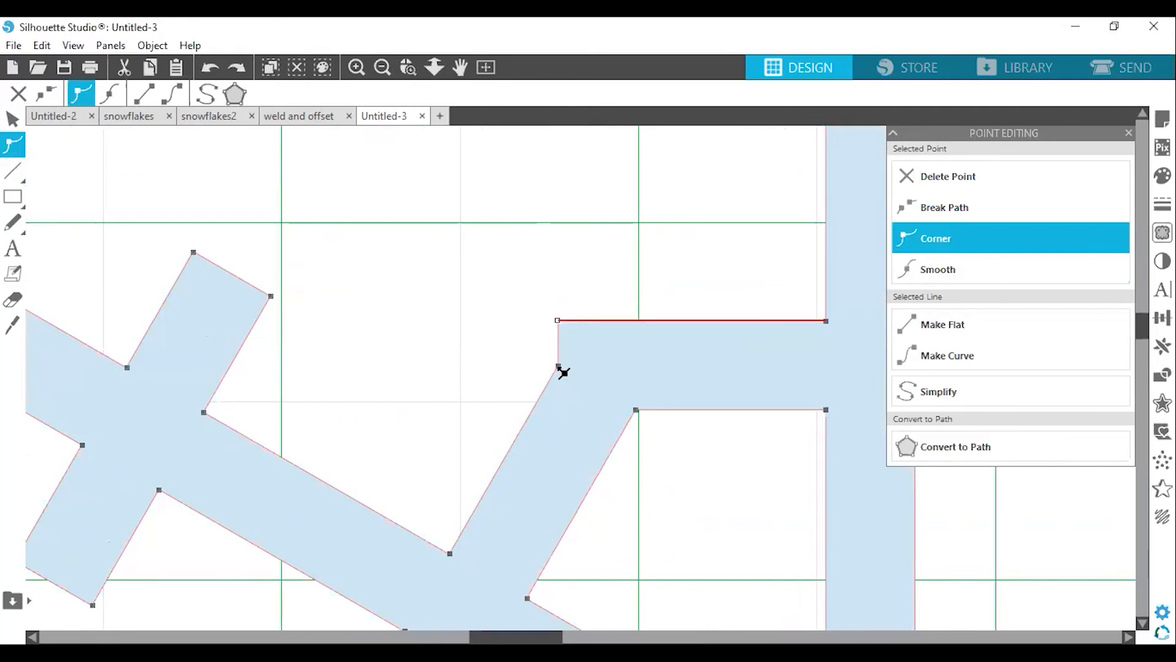
# Slice off the hexagon's protruding upper-left corner with a straight diagonal Knife cut about 0.19 in wide and high, and delete the cut-off triangle
pyautogui.click(16, 330)
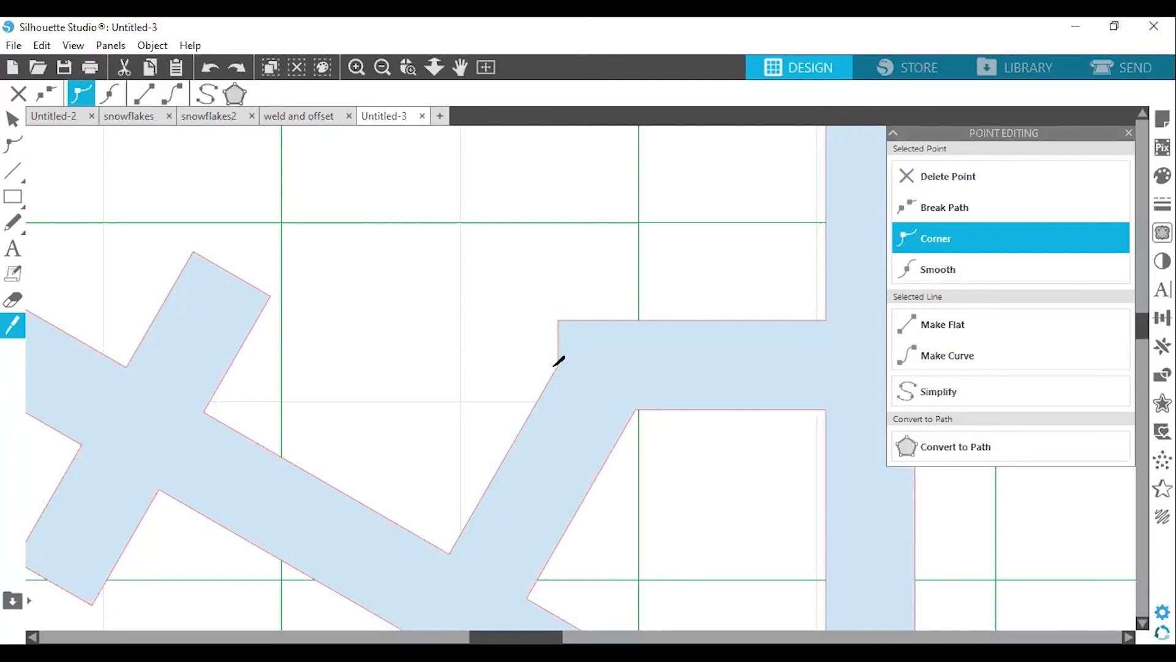
pyautogui.moveTo(556, 365); pyautogui.dragTo(620, 299)
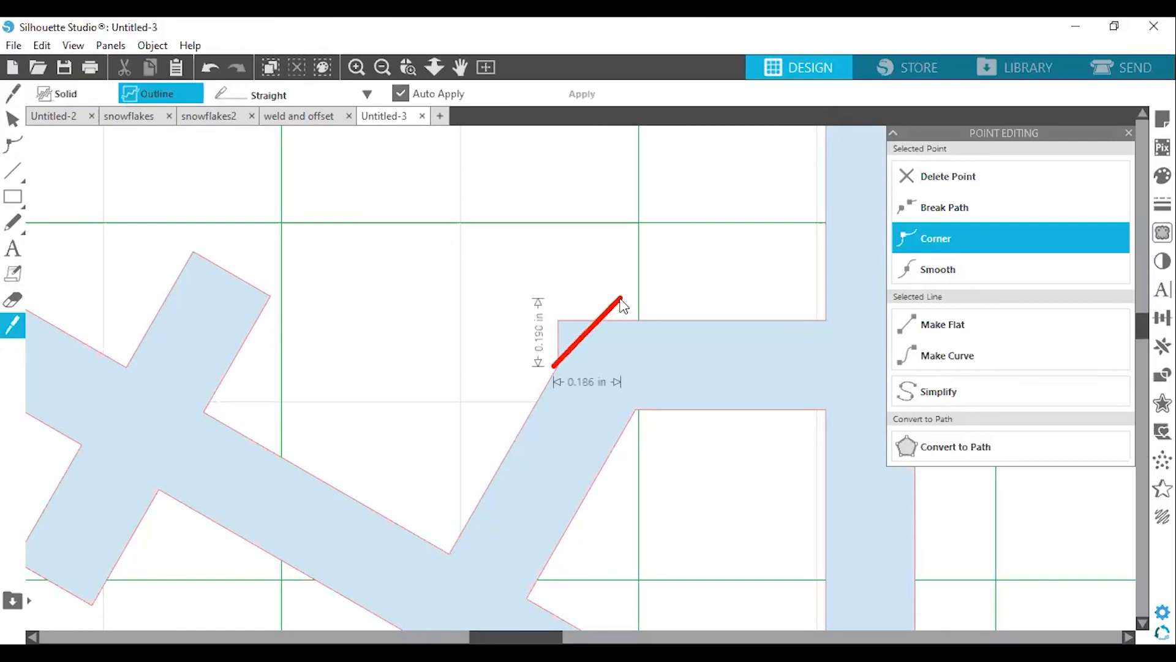
pyautogui.moveTo(620, 298); pyautogui.dragTo(619, 303)
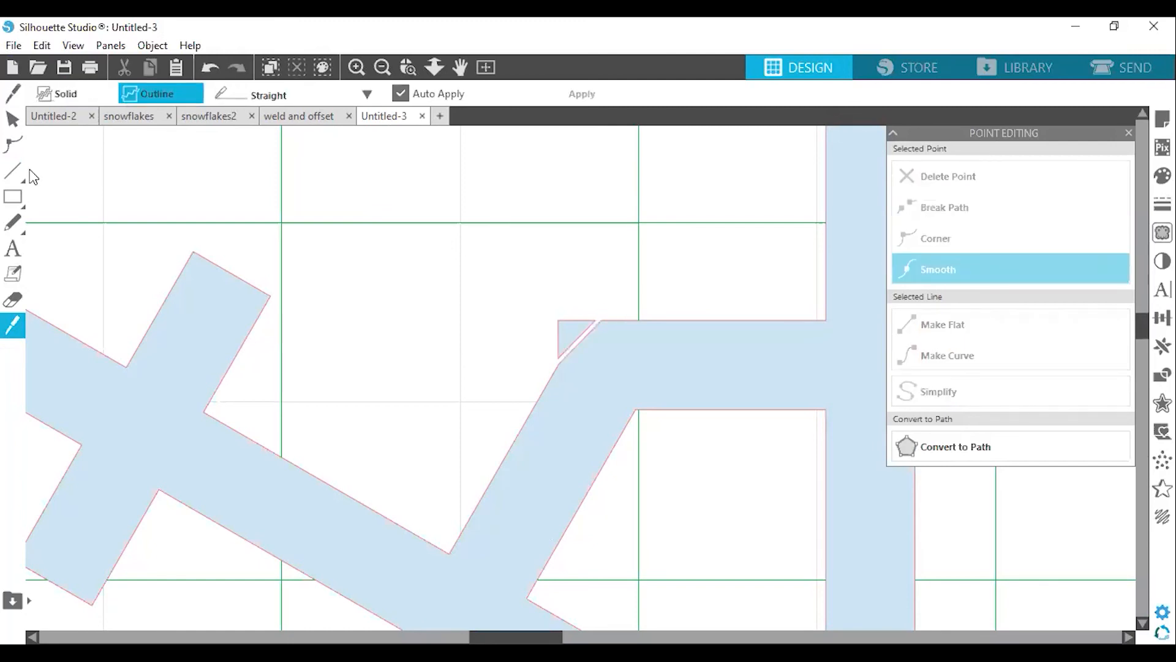
pyautogui.click(12, 122)
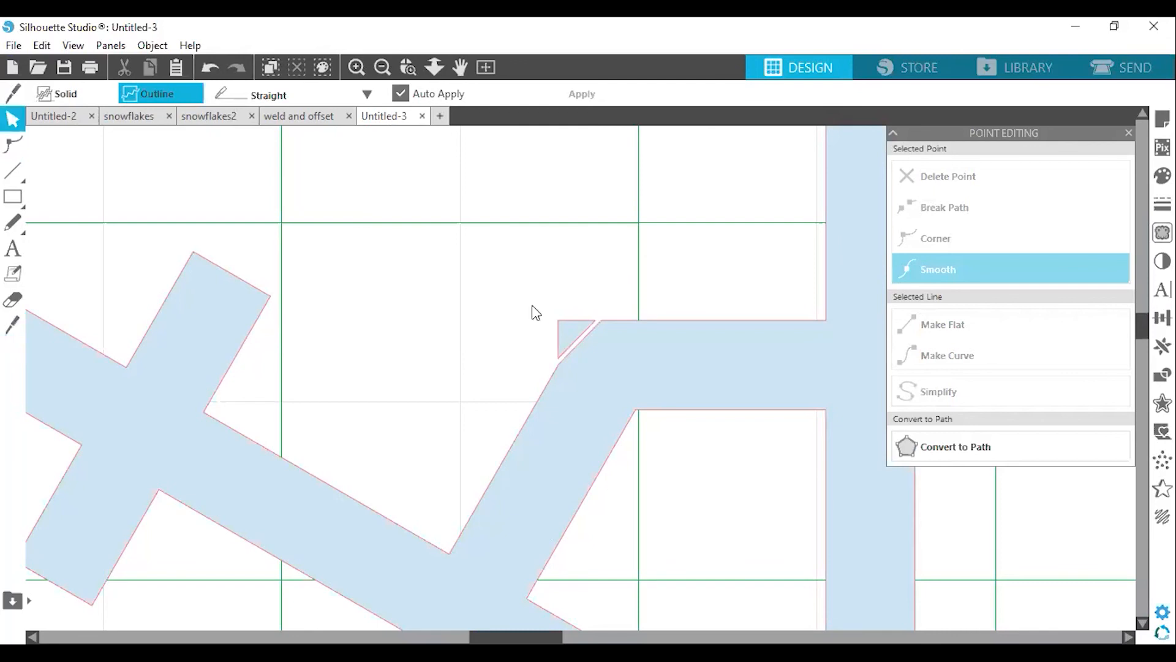
pyautogui.moveTo(571, 348); pyautogui.dragTo(539, 317)
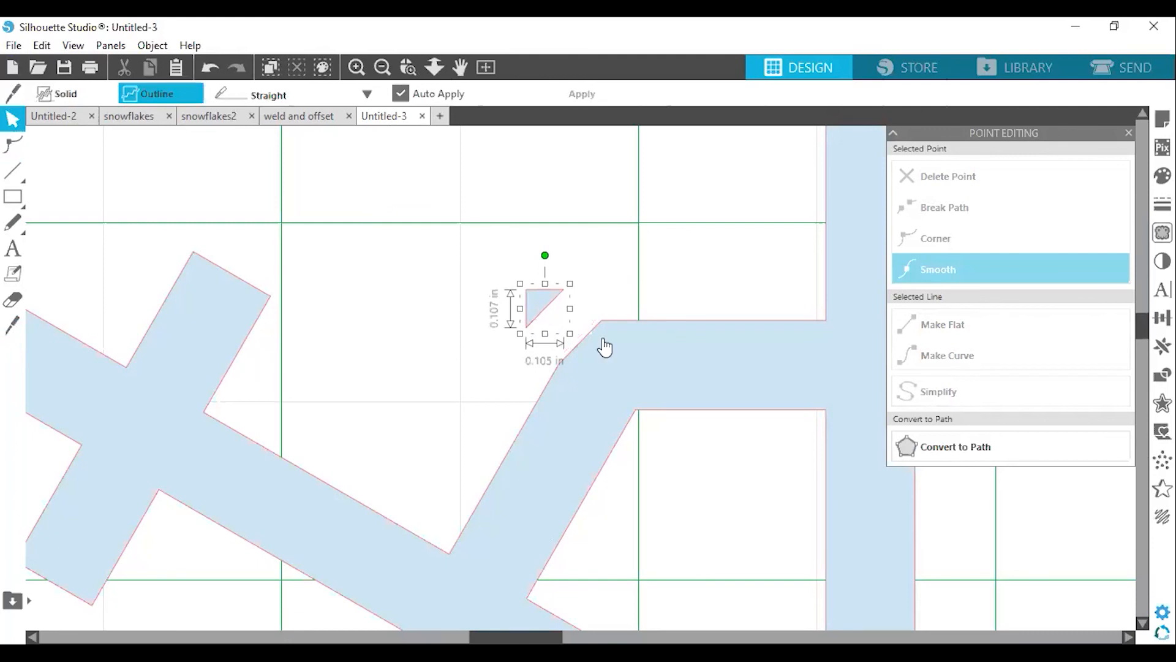
pyautogui.press('Delete')
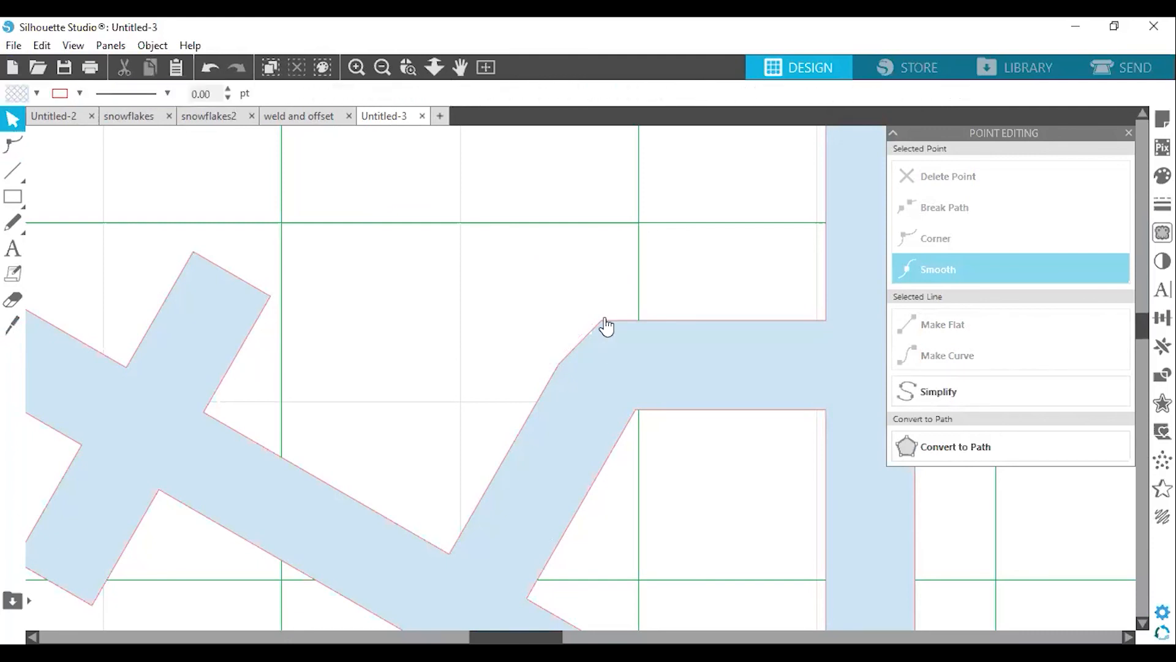
# Edit the snowflake's points and move the cut corner's upper point outward along the top edge to form the hexagon's tip
pyautogui.doubleClick(604, 318)
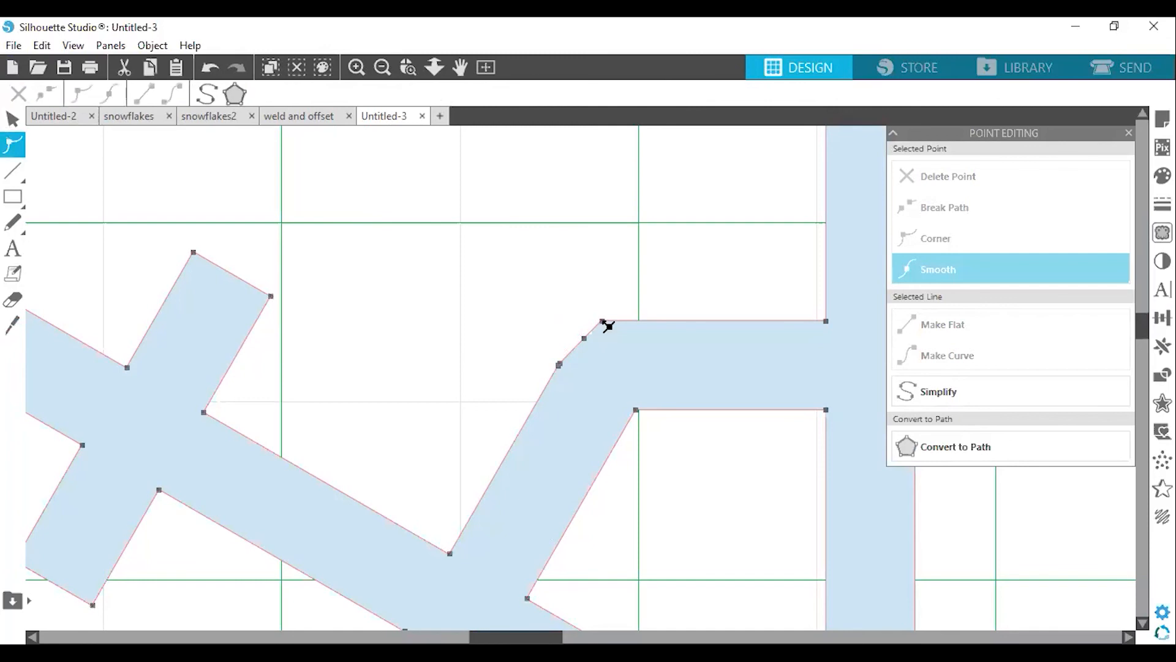
pyautogui.moveTo(587, 322); pyautogui.dragTo(580, 319)
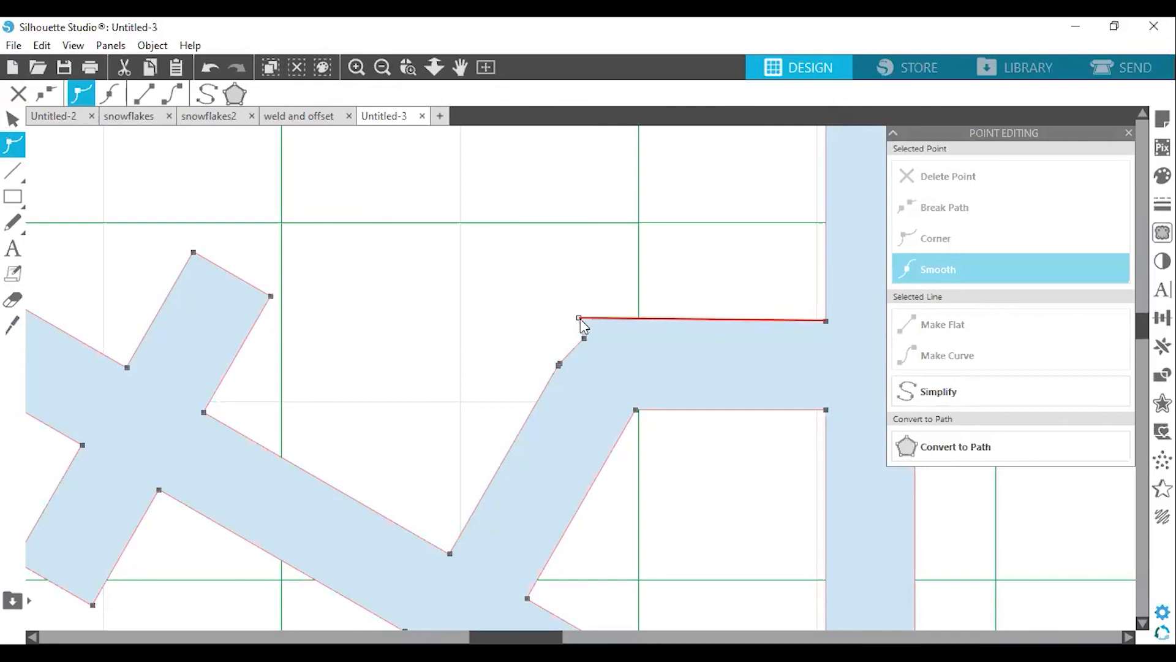
pyautogui.moveTo(580, 319); pyautogui.dragTo(583, 321)
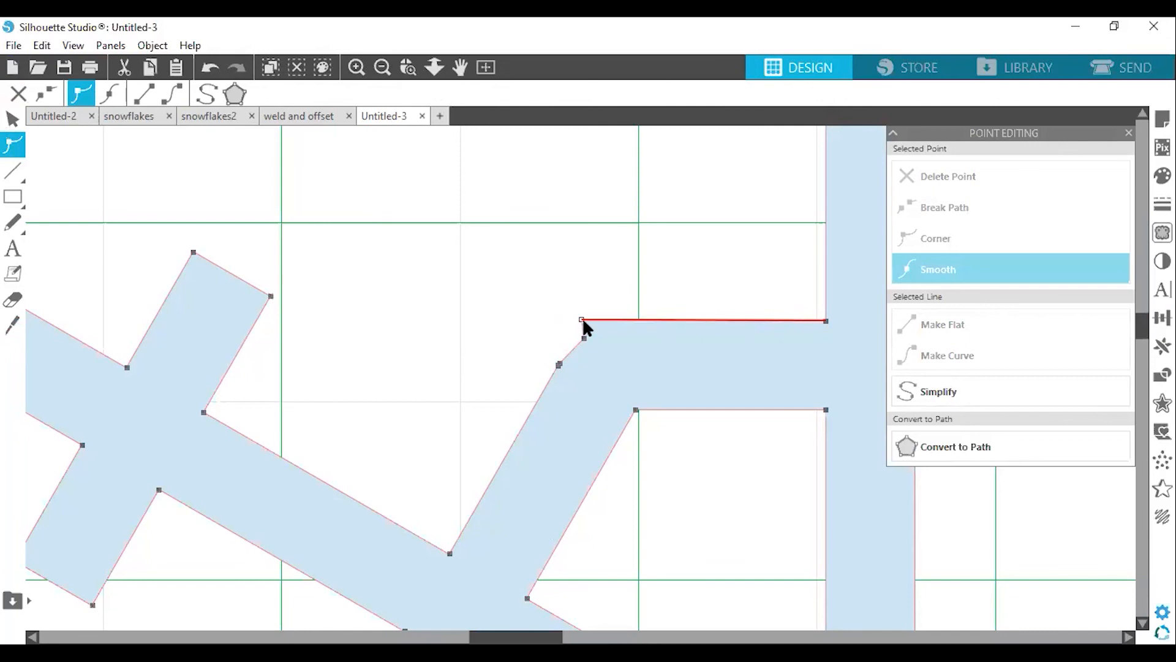
pyautogui.moveTo(583, 323); pyautogui.dragTo(584, 324)
# Delete the surplus points left by the cut below the new upper-left tip so the slanted edge runs straight
pyautogui.click(916, 244)
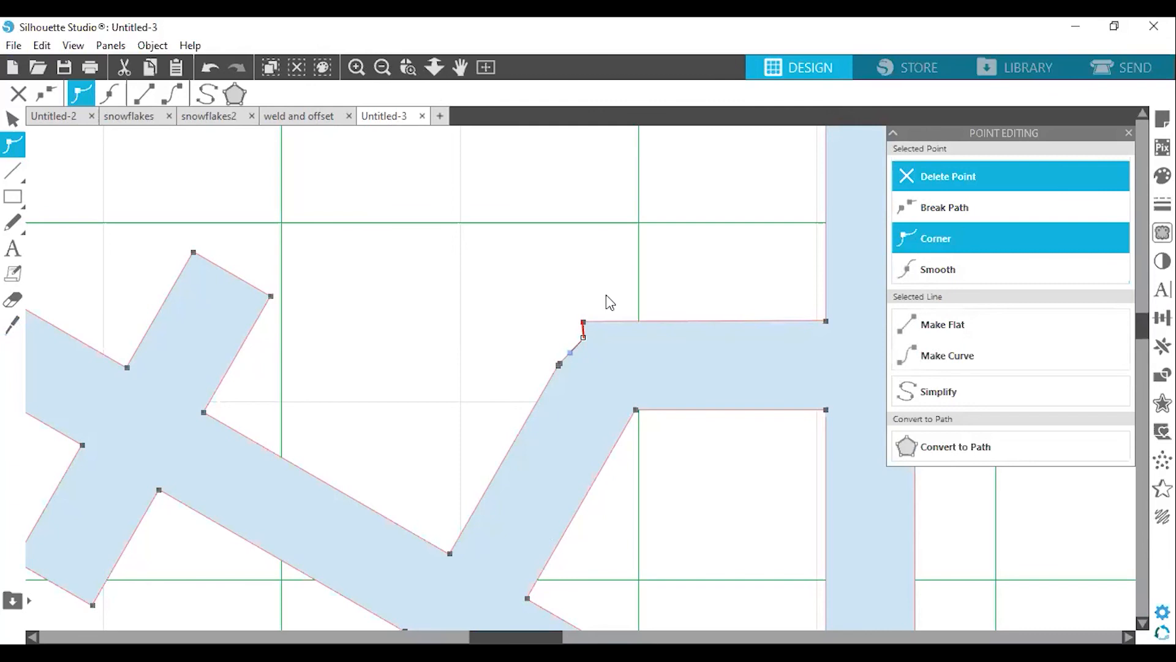
pyautogui.press('Delete')
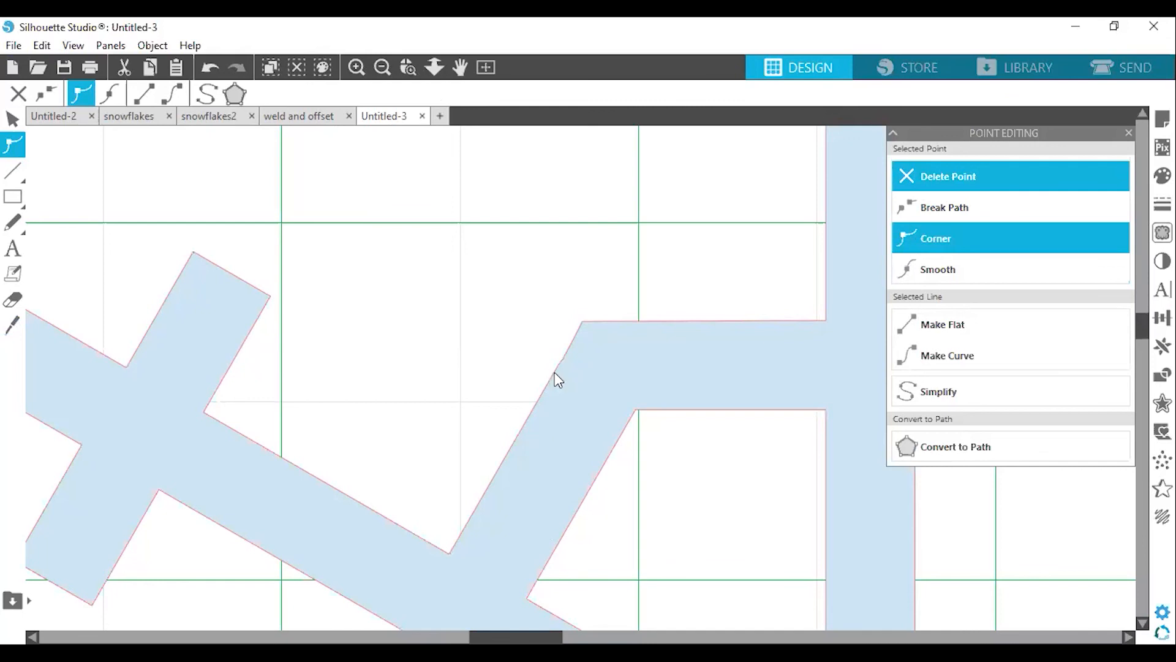
pyautogui.click(561, 362)
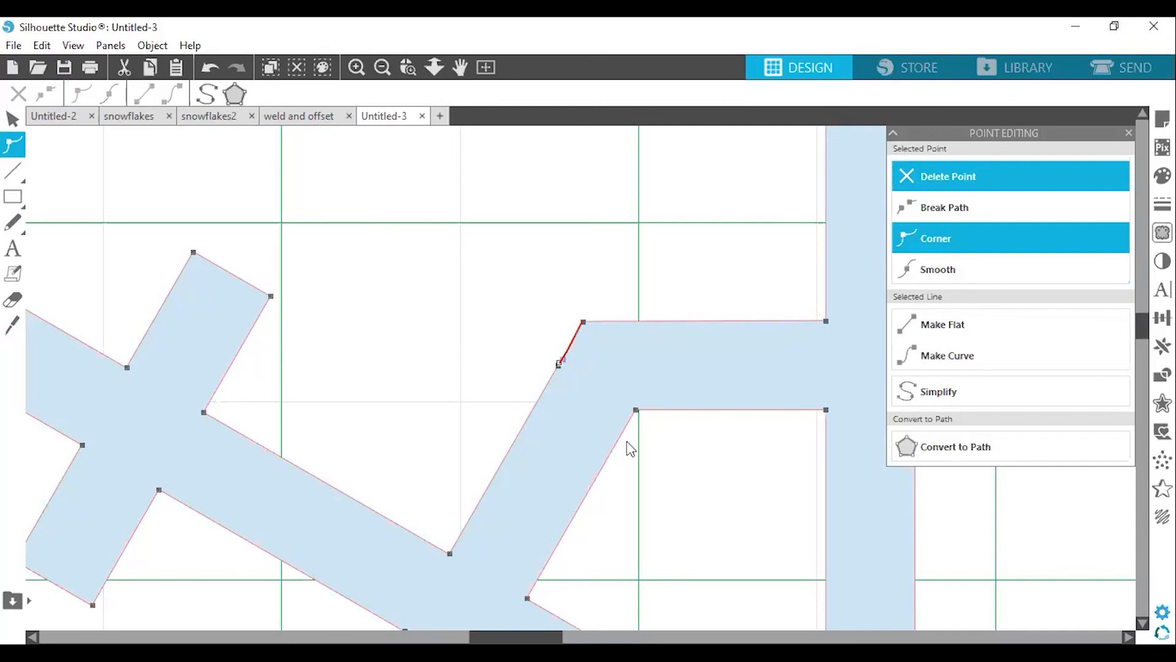
pyautogui.click(367, 267)
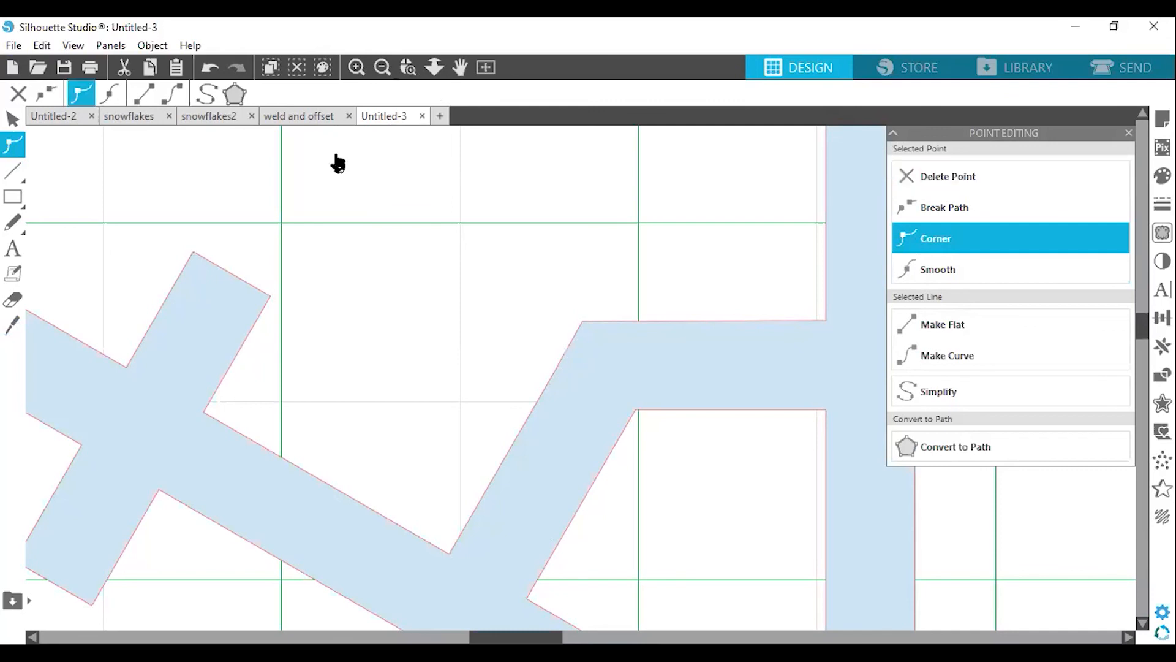
pyautogui.click(383, 67)
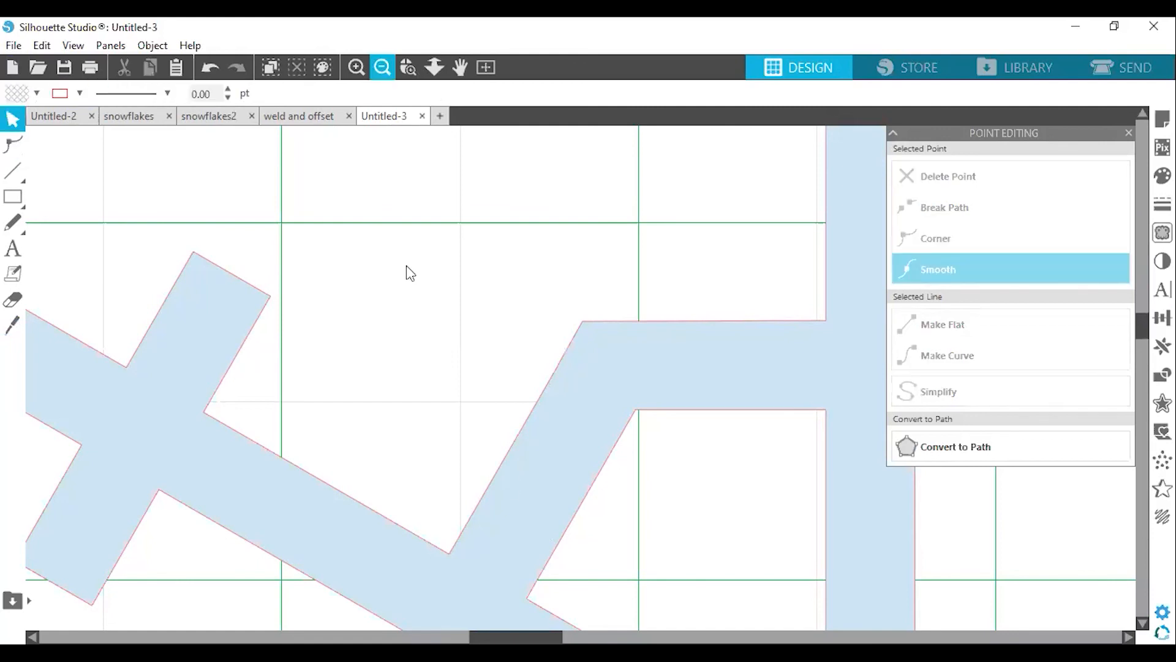
pyautogui.click(757, 446)
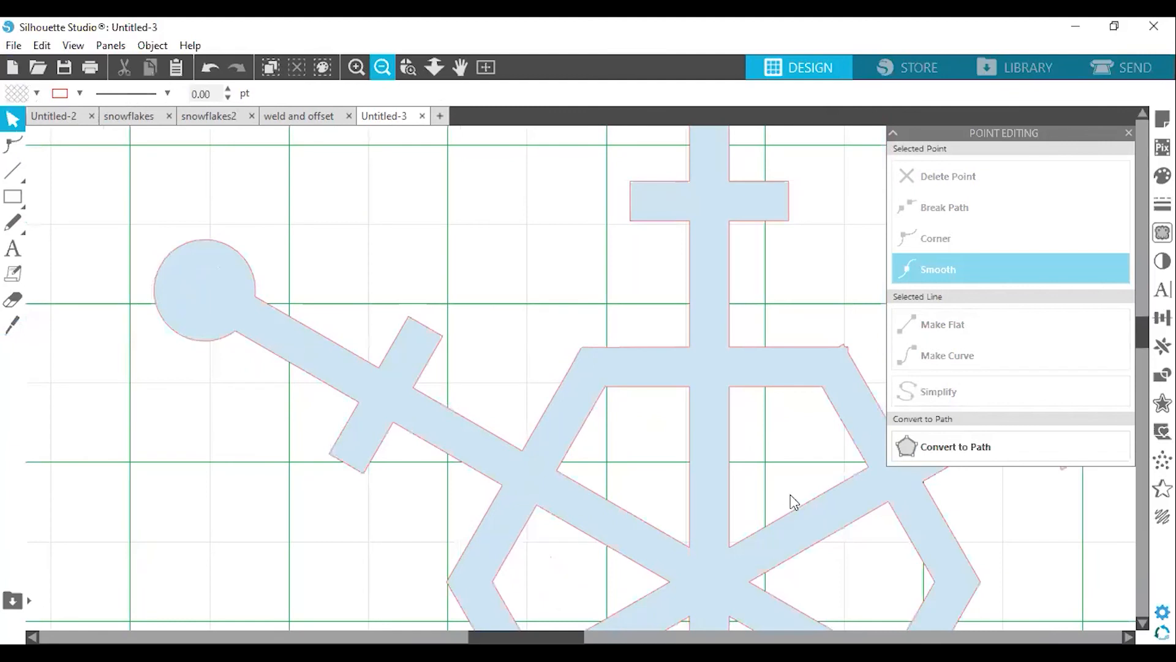
pyautogui.scroll(-1, 783, 457)
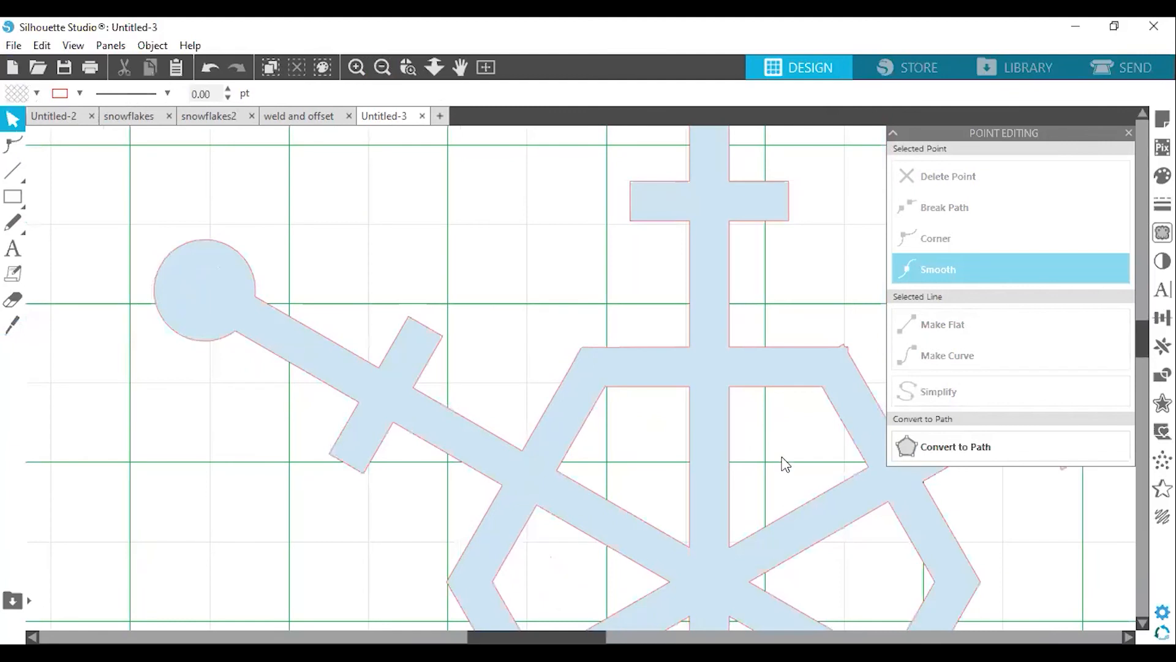